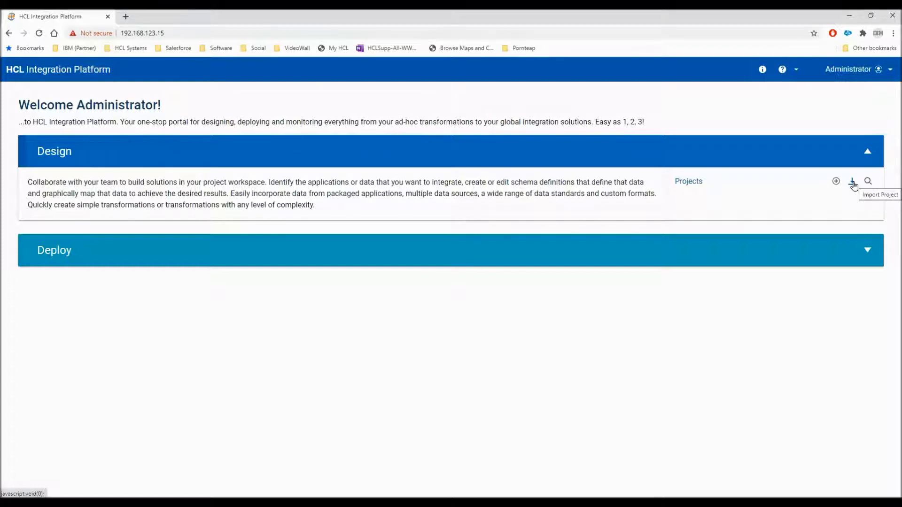
Import the entire project from mongodb.zip, keeping mongodb as the project name
click(853, 183)
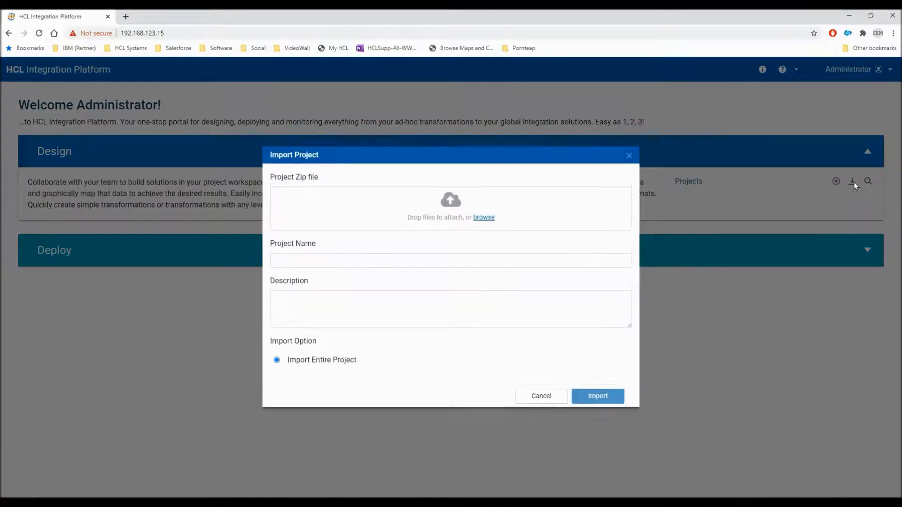
click(484, 218)
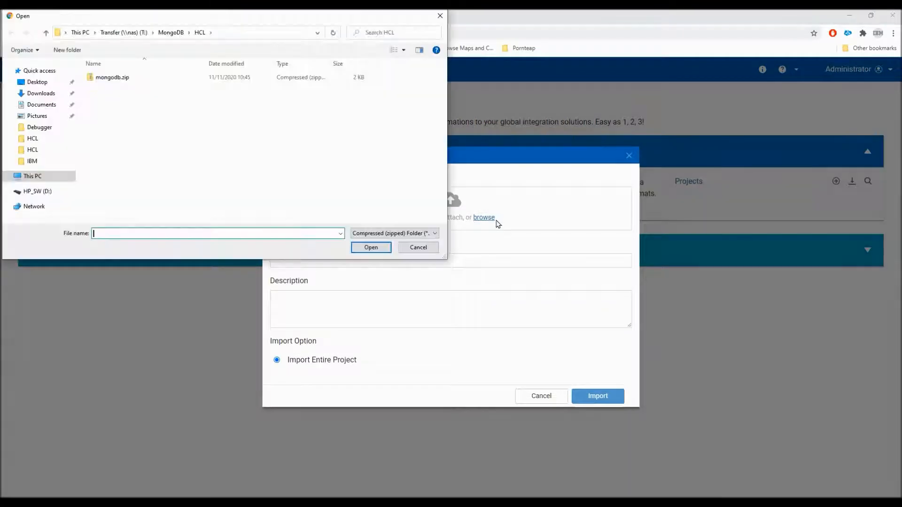
click(108, 78)
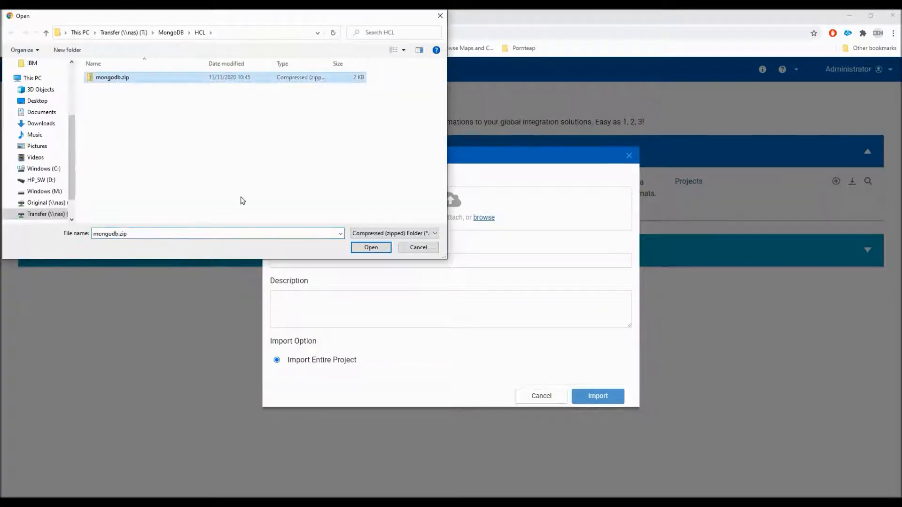
click(371, 247)
click(590, 397)
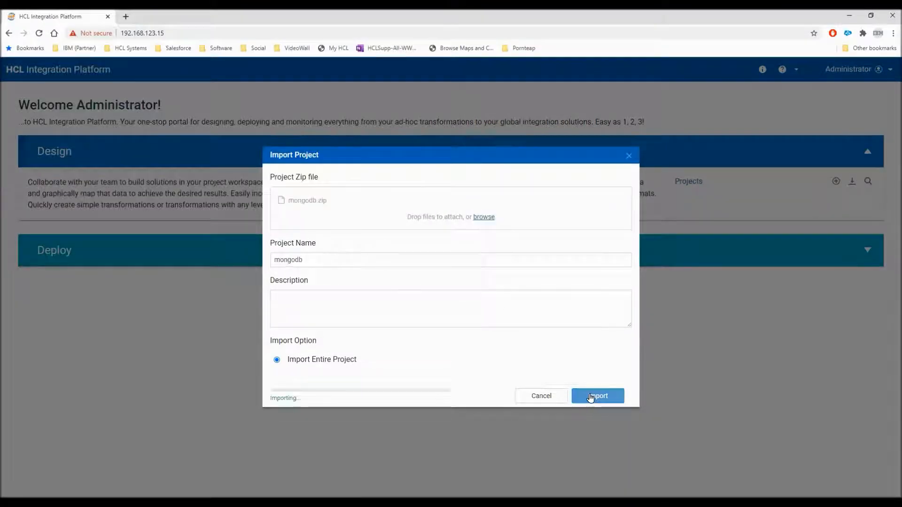
click(543, 396)
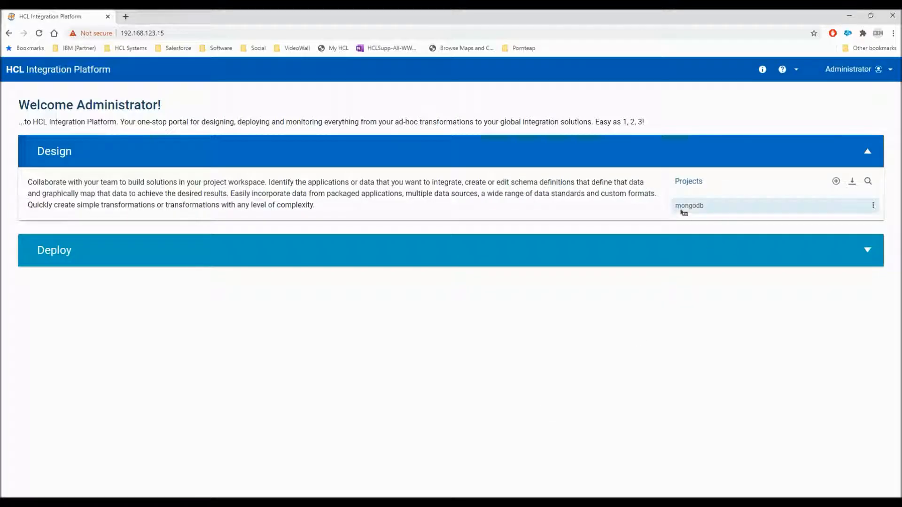
Open the mongodb project, look through its schemas and maps, and open the simpleInsertData map
click(694, 208)
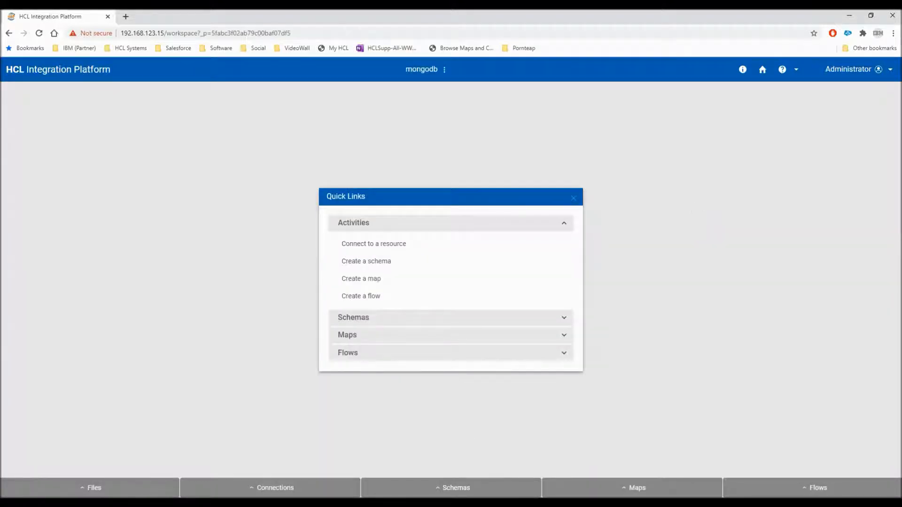
click(462, 489)
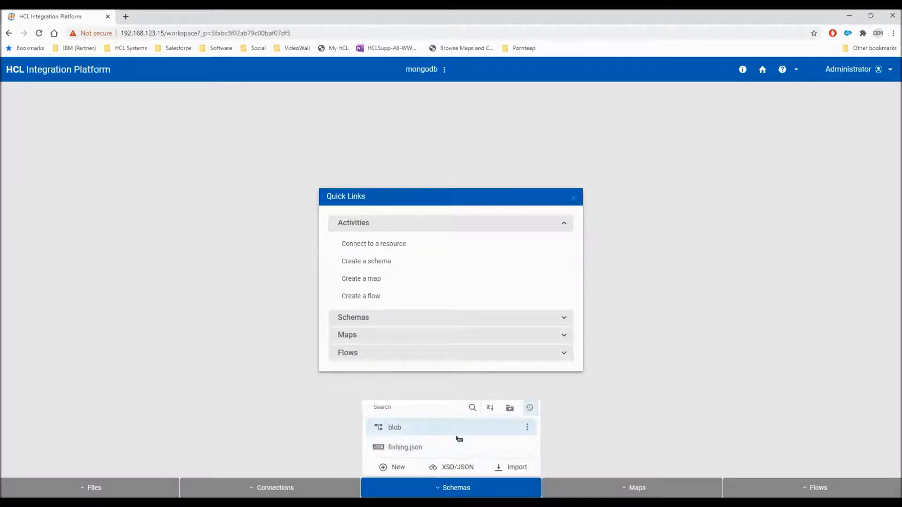
click(637, 488)
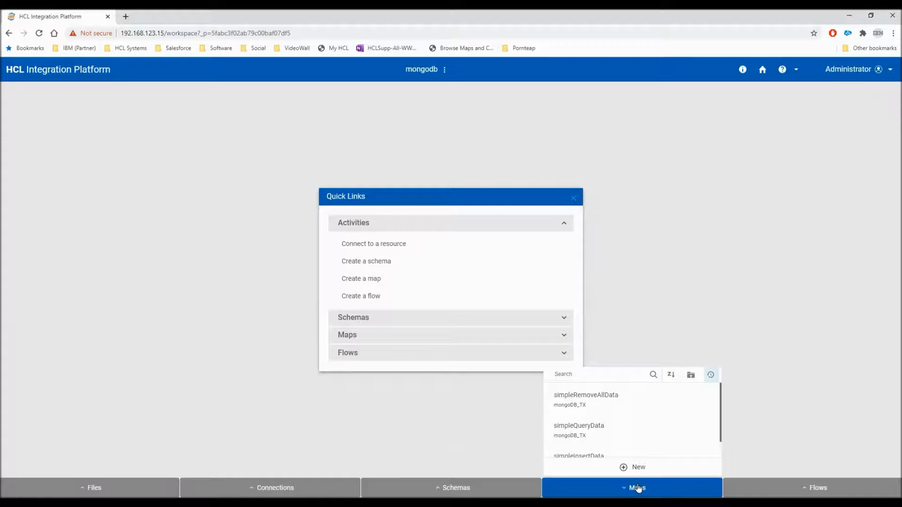
scroll(611, 451, down, 1)
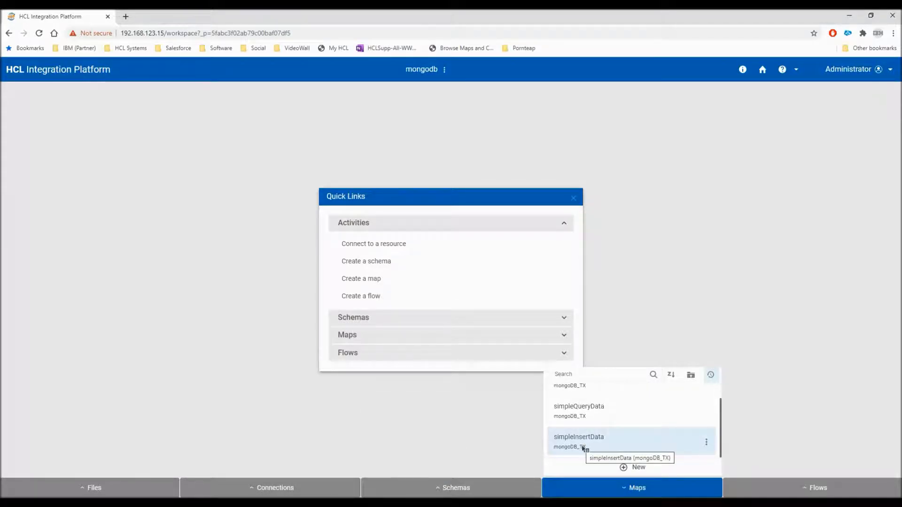
scroll(587, 439, up, 1)
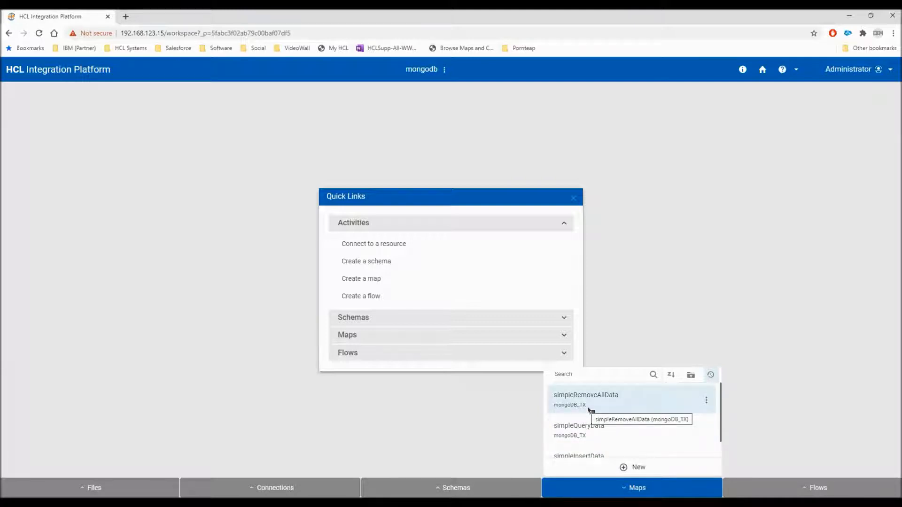
scroll(605, 405, down, 1)
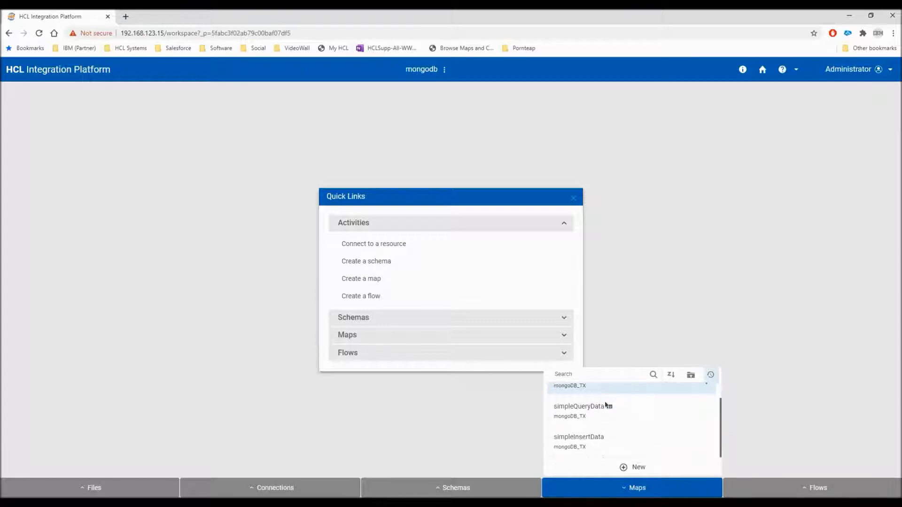
click(583, 437)
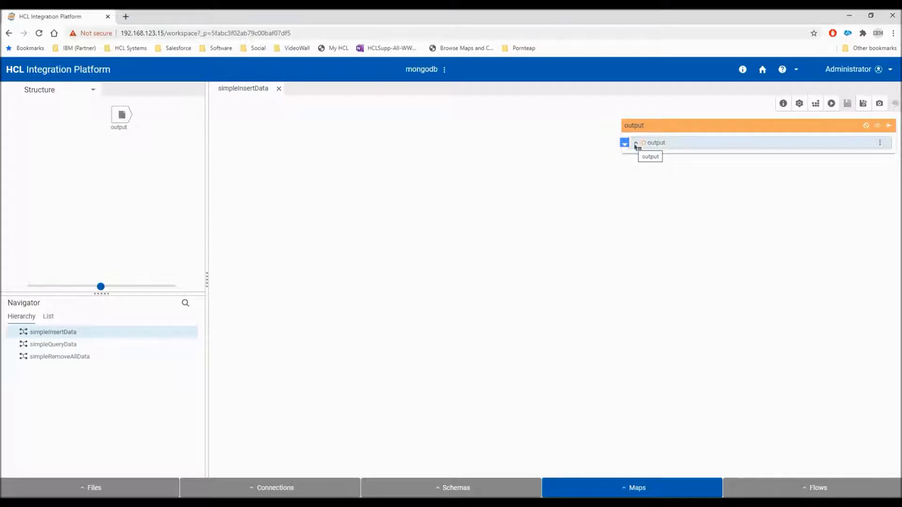
Set the output target's MongoDB host to mongodb://192.168.123.92:27017/ and test the connection
click(124, 116)
click(140, 137)
click(52, 319)
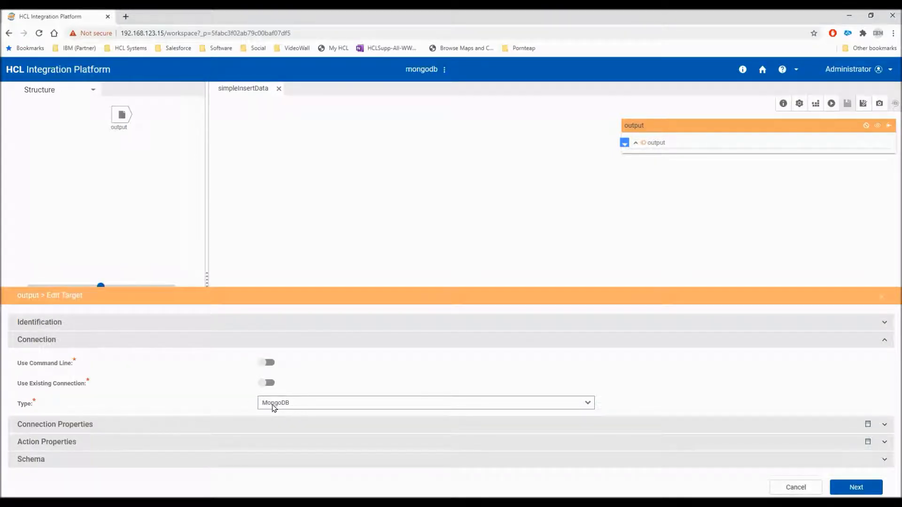
click(147, 425)
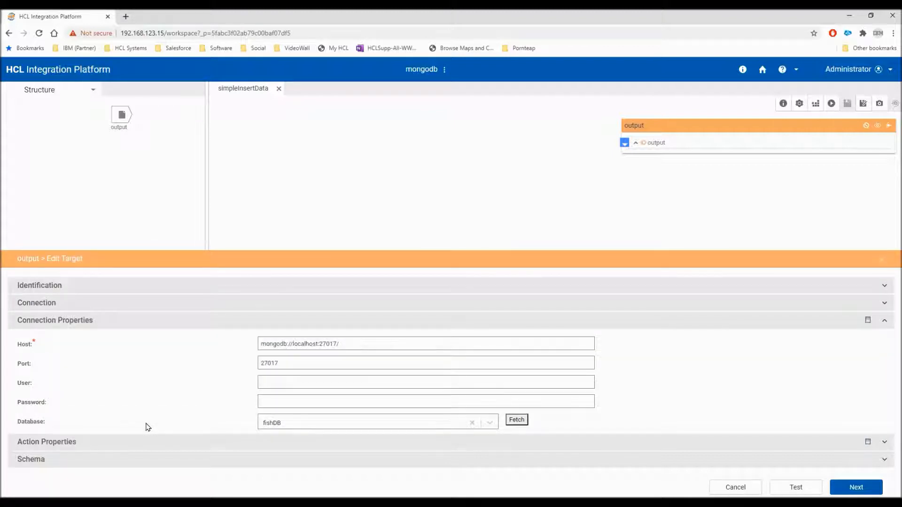
click(292, 345)
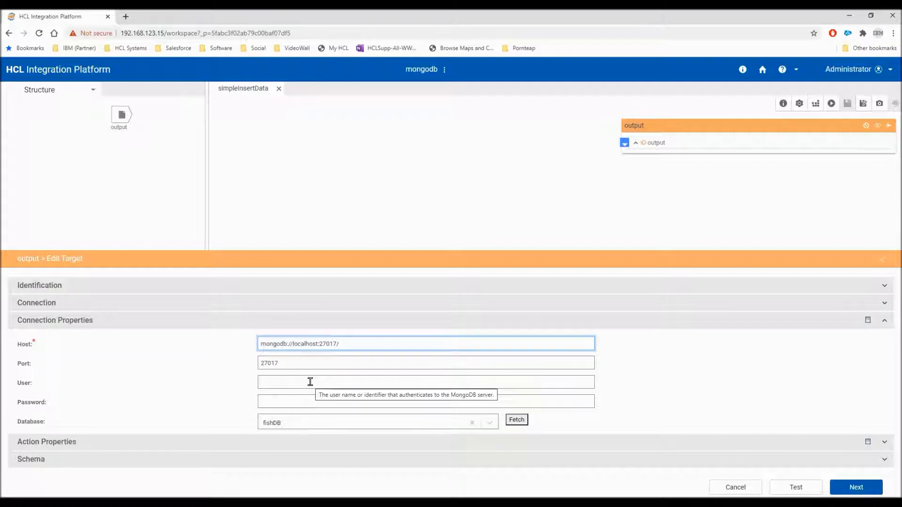
key(Delete)
key(Delete)
key(Delete)
key(Delete)
key(Delete)
key(Delete)
key(Delete)
key(Delete)
key(Delete)
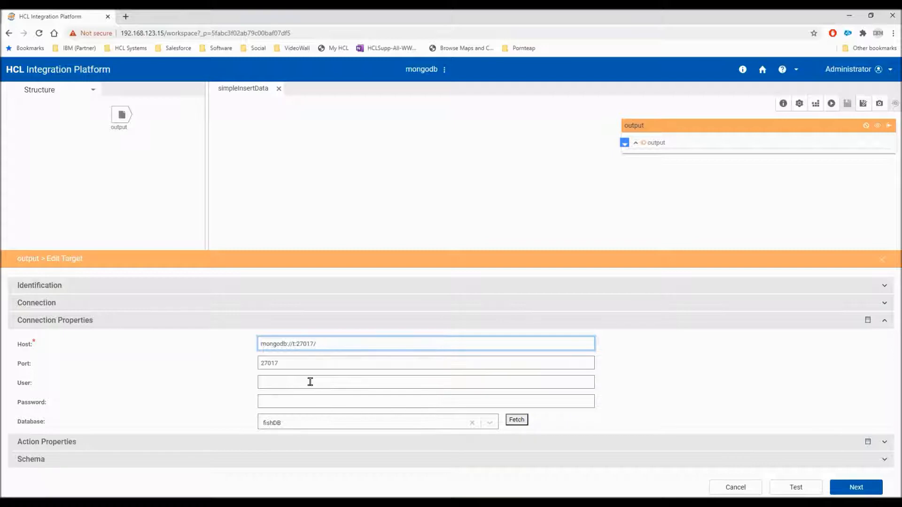
text(192.168.123.92)
click(798, 487)
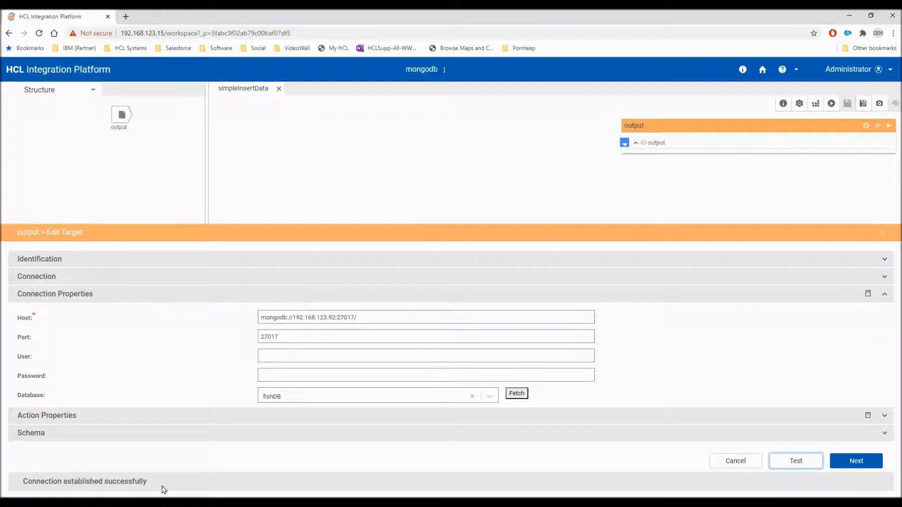
Go through the output target's action properties and schema settings, and accept the edited target
click(856, 461)
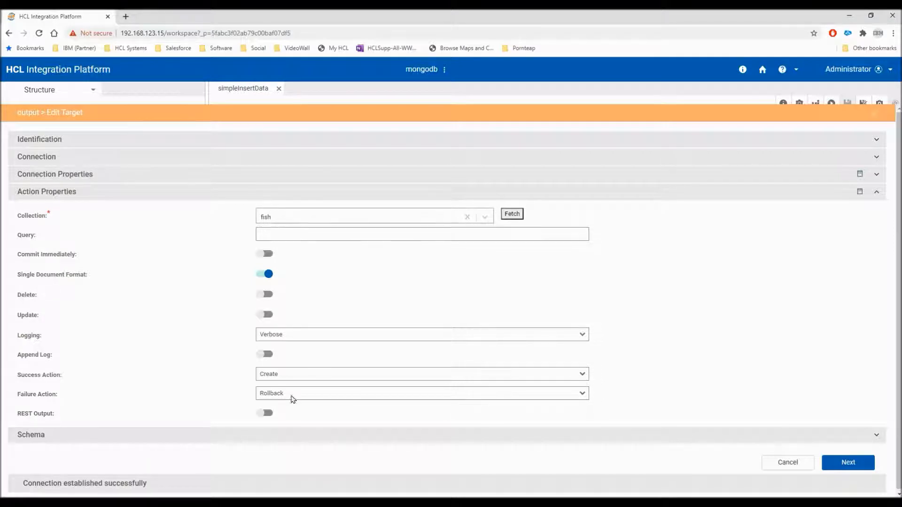
click(839, 466)
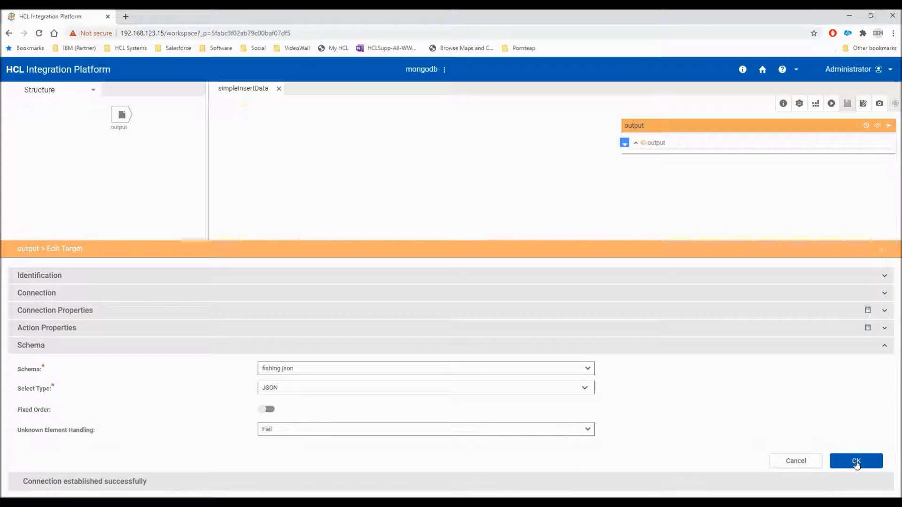
click(857, 463)
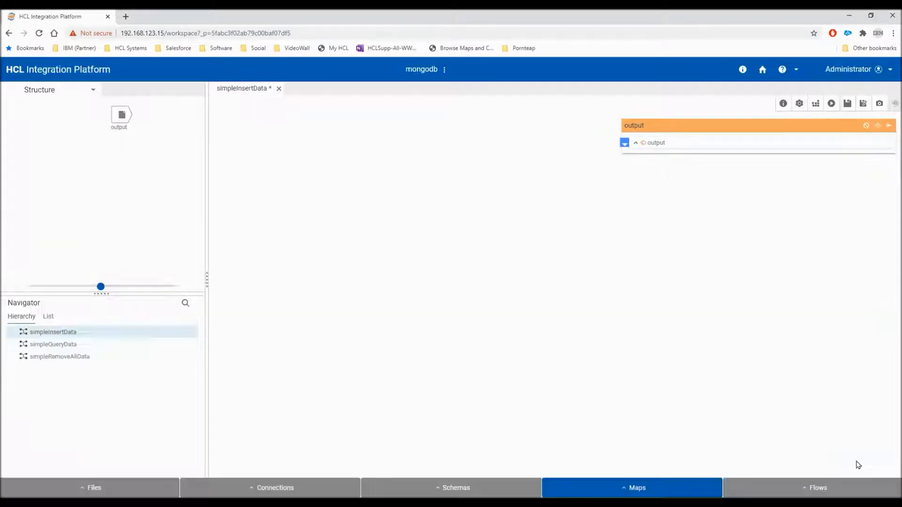
Expand the output's JSON structure and reveal the mapping rules of the fish, weight and uom elements
click(636, 142)
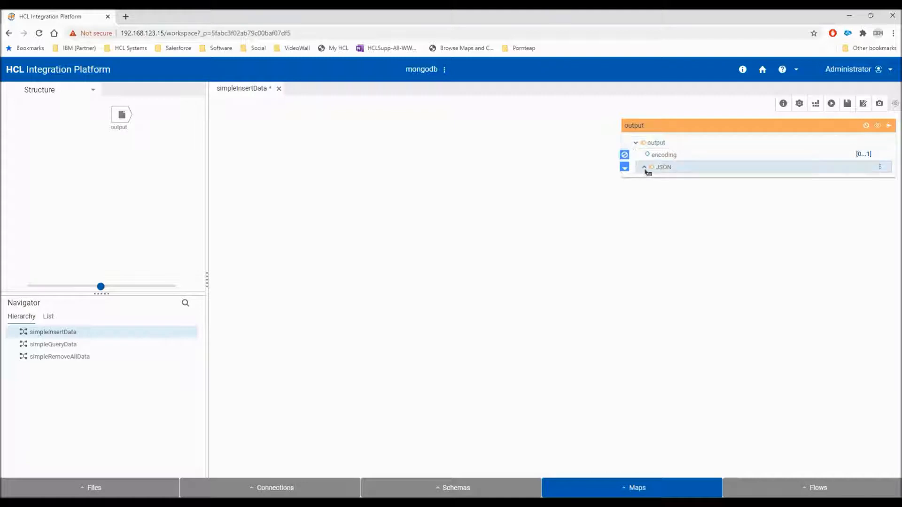
click(644, 168)
click(625, 203)
click(624, 191)
click(624, 180)
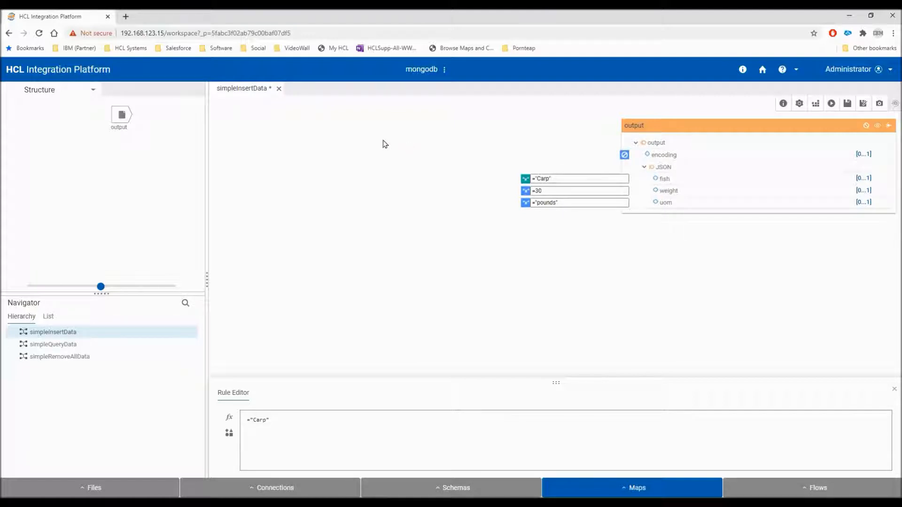
Save and build the simpleInsertData map
click(847, 105)
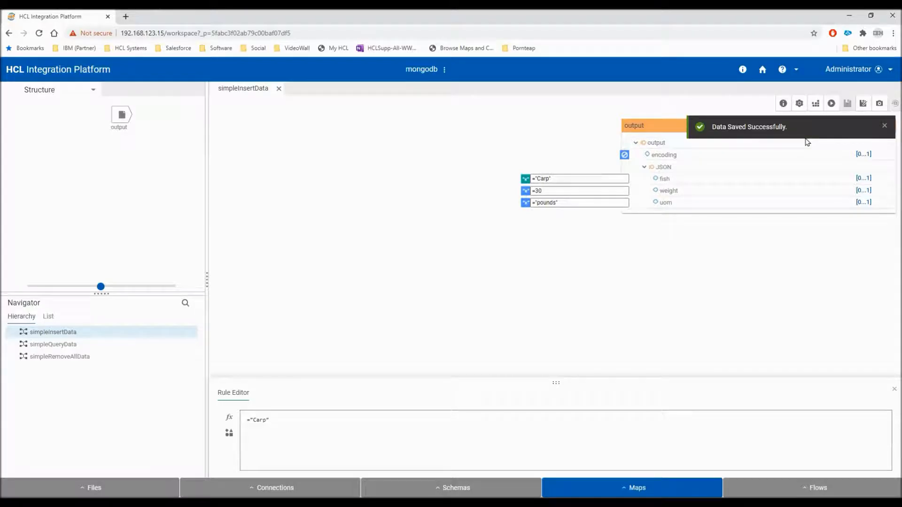
click(816, 105)
Switch to the terminal, open bash in the hip-server-mongo container and connect the mongo shell to mongodb://192.168.123.92:27017
click(378, 503)
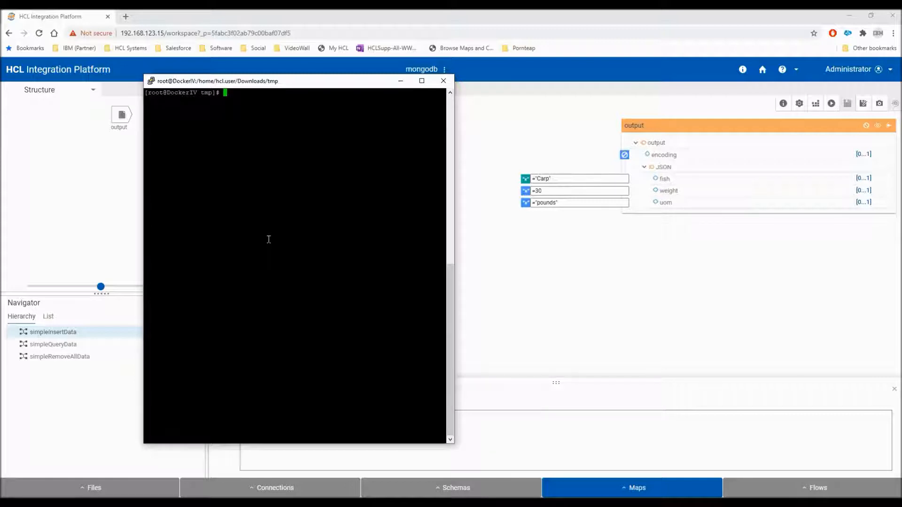
text(docker exec -it hip-server-mongo bash)
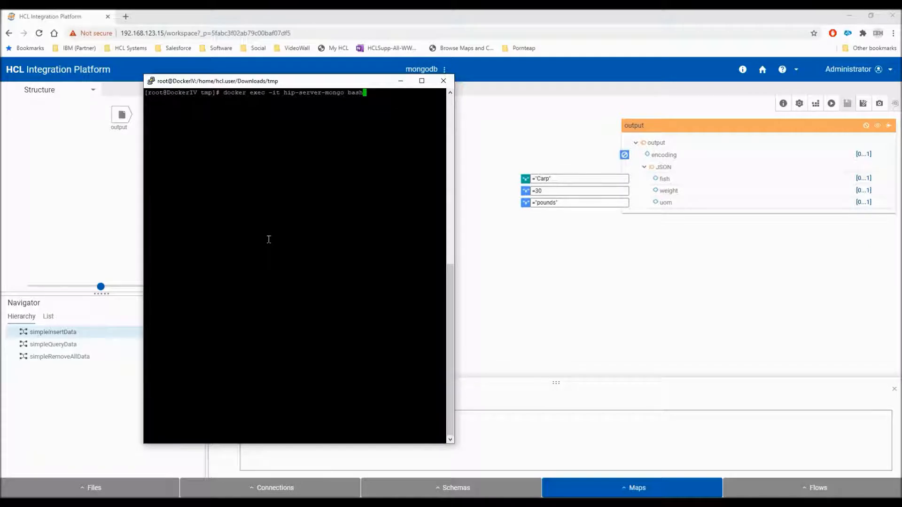
key(Return)
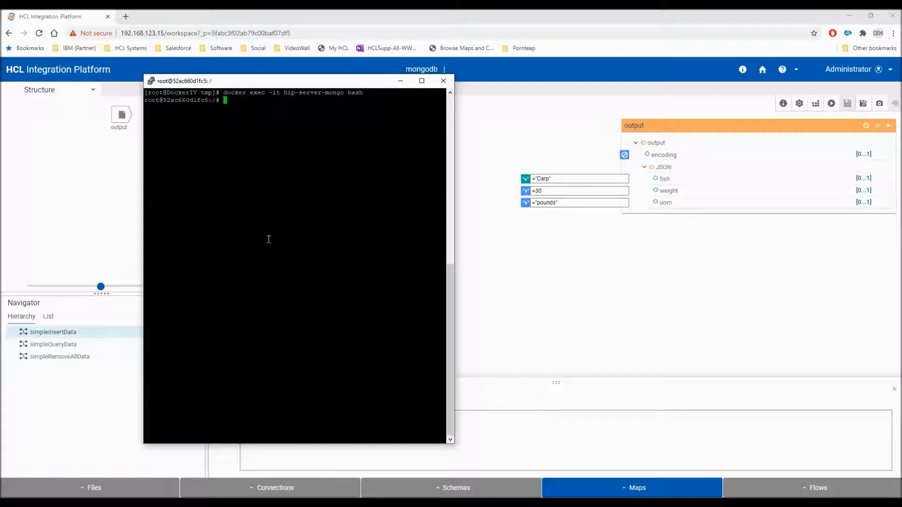
text(mongo mongodb://192.168.123.92:27017)
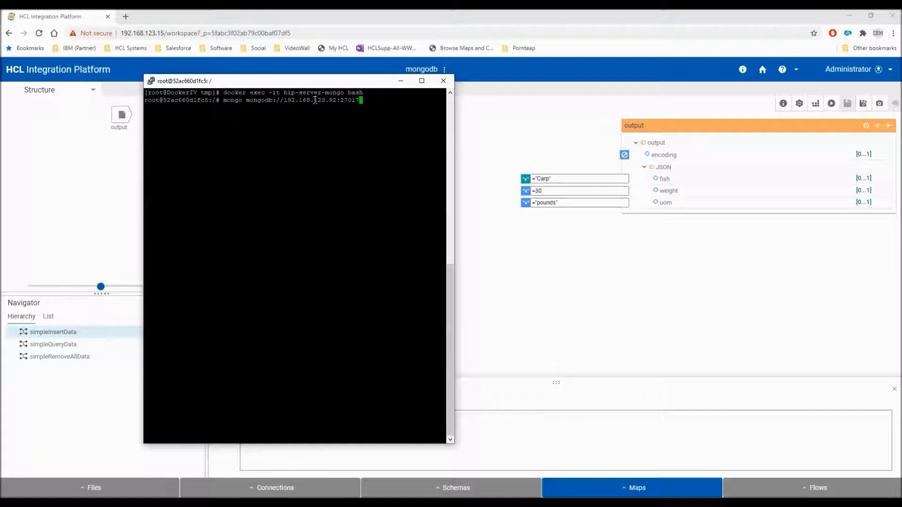
key(Return)
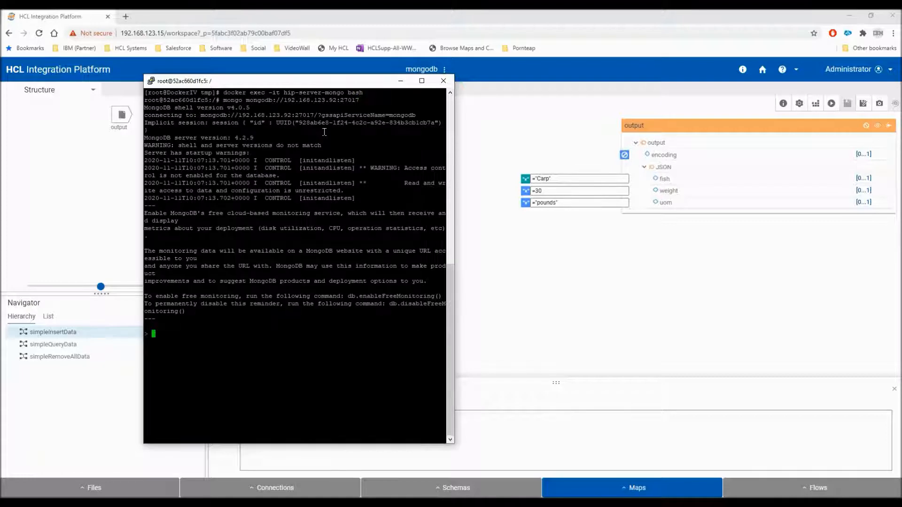
Use the fishDB database and query all documents in its fish collection with myCursor = db.fish.find({})
text(use fishDB)
key(Return)
text(myCursor = db.fish.find({}))
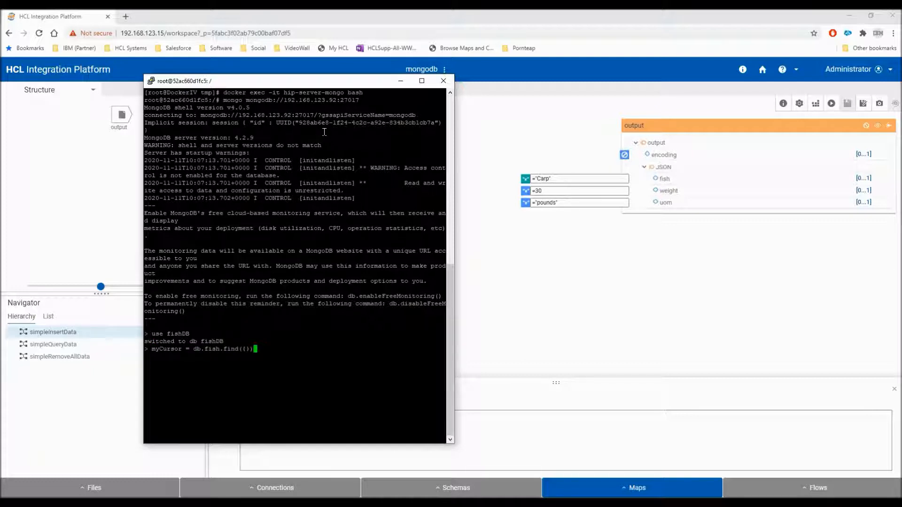
key(Return)
Switch back to the HCL Integration Platform and run the simpleInsertData map
click(549, 276)
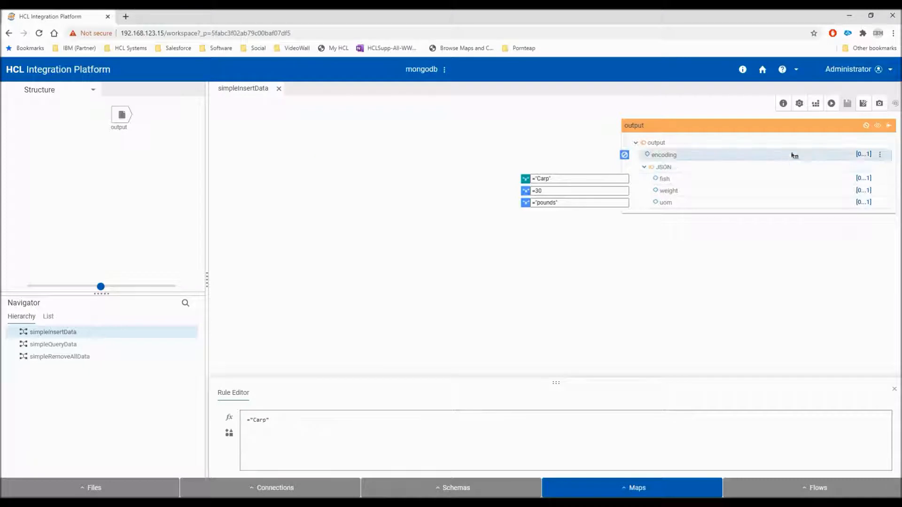
click(832, 104)
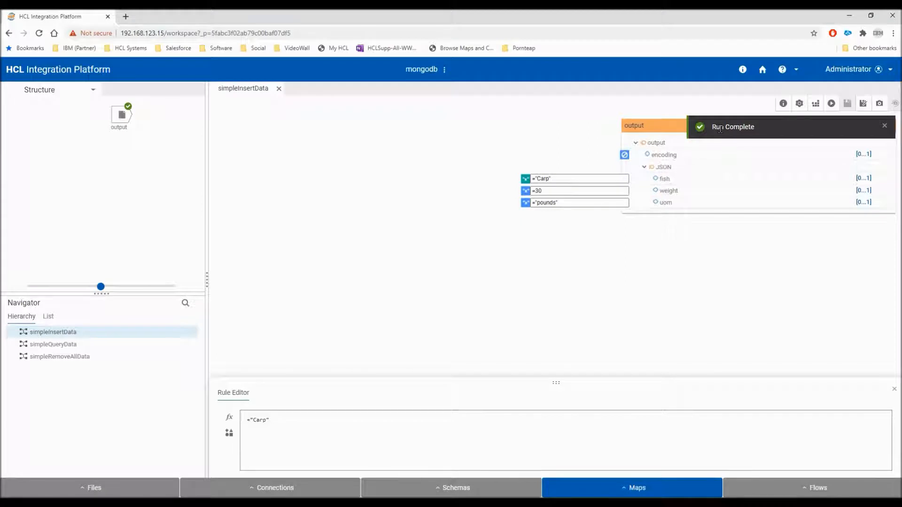
Repeat the fish collection query in the terminal, check the document's fish, weight and uom values, and return to the browser
key(alt+Tab)
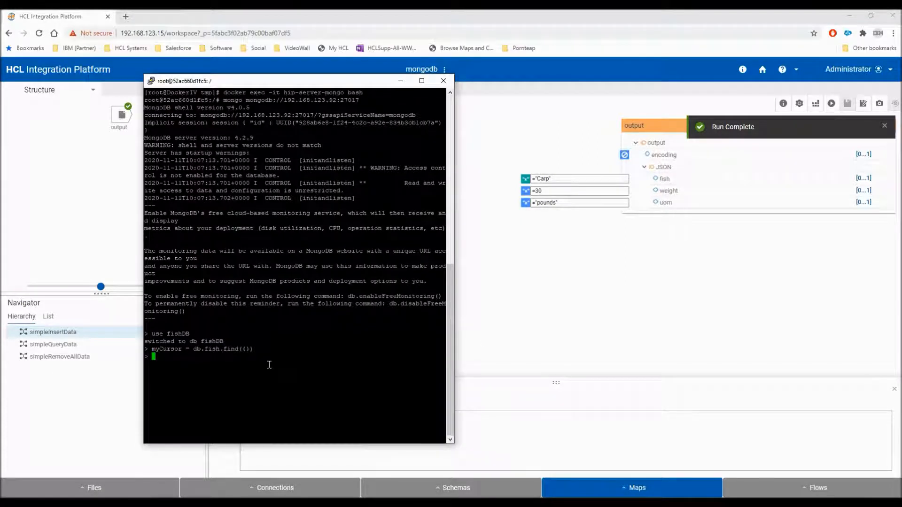
key(Up)
key(Return)
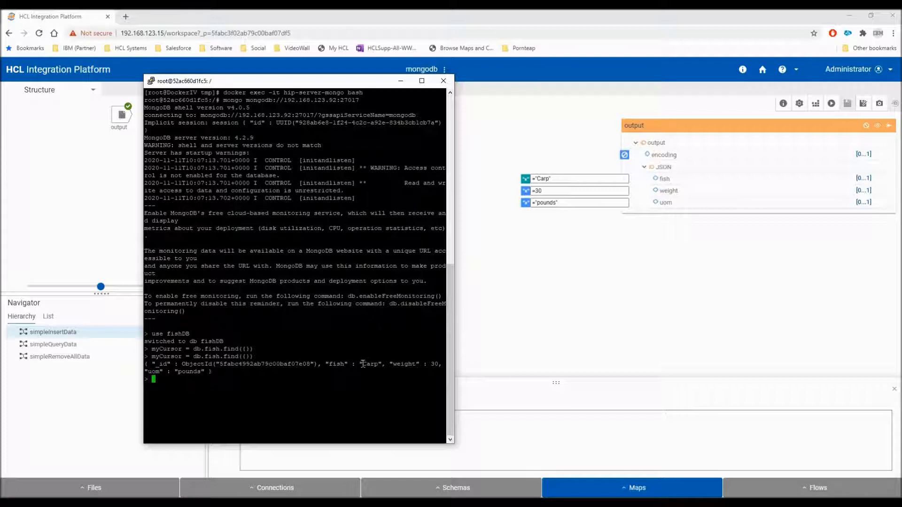
drag(363, 365, 378, 365)
click(432, 365)
drag(178, 372, 201, 373)
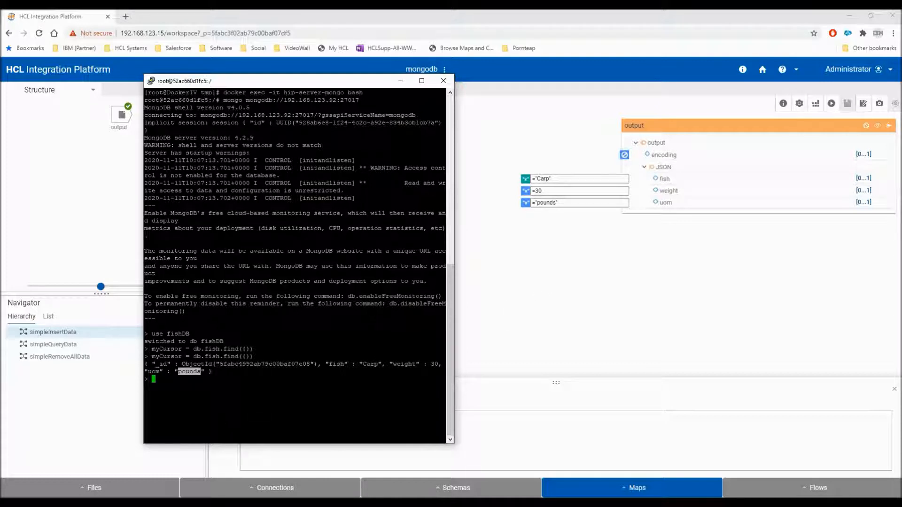
click(558, 245)
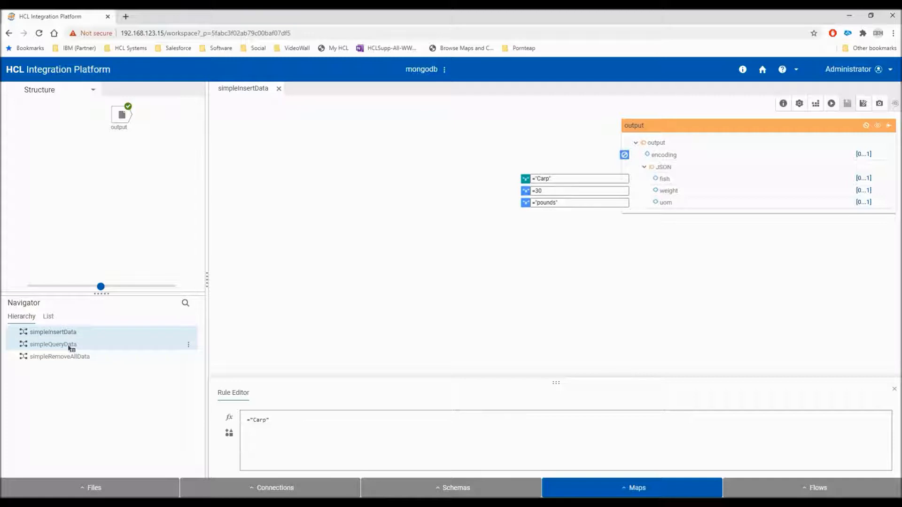
Open the simpleQueryData map and set the host of its input1 source to mongodb://192.168.123.92:27017/
double_click(53, 345)
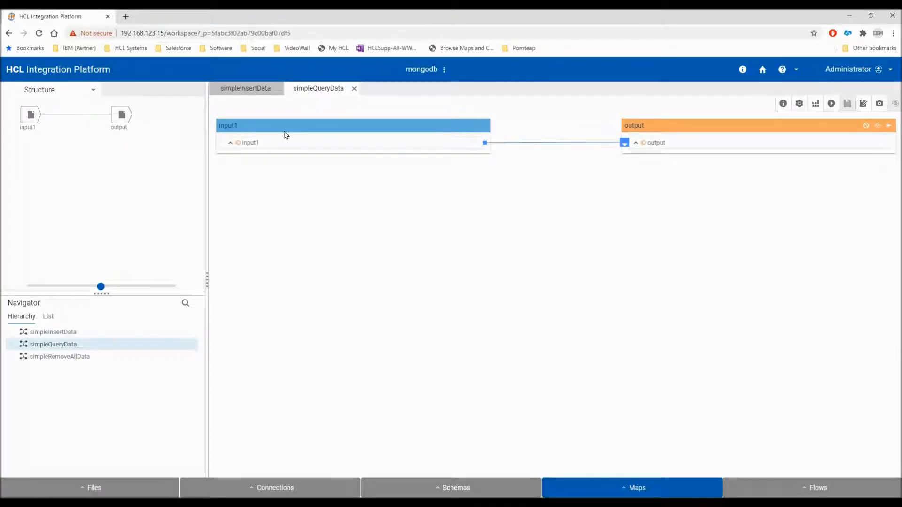
right_click(31, 116)
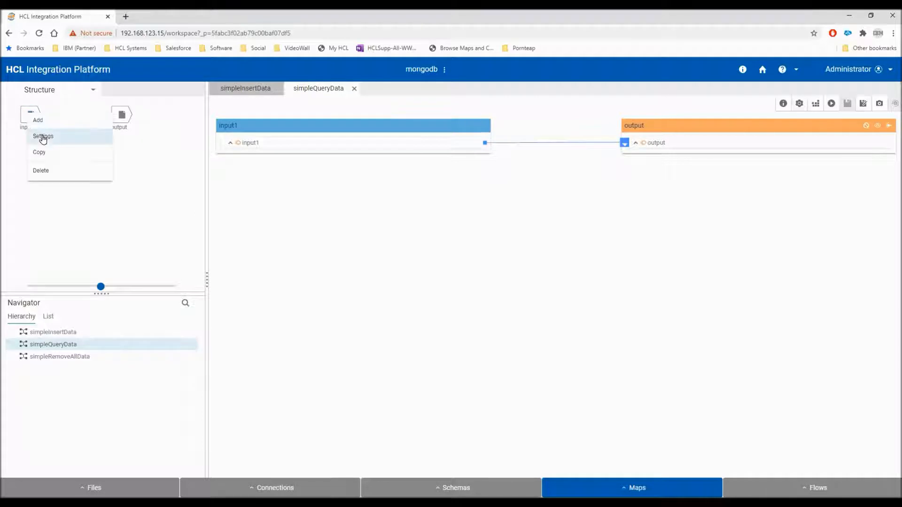
click(44, 136)
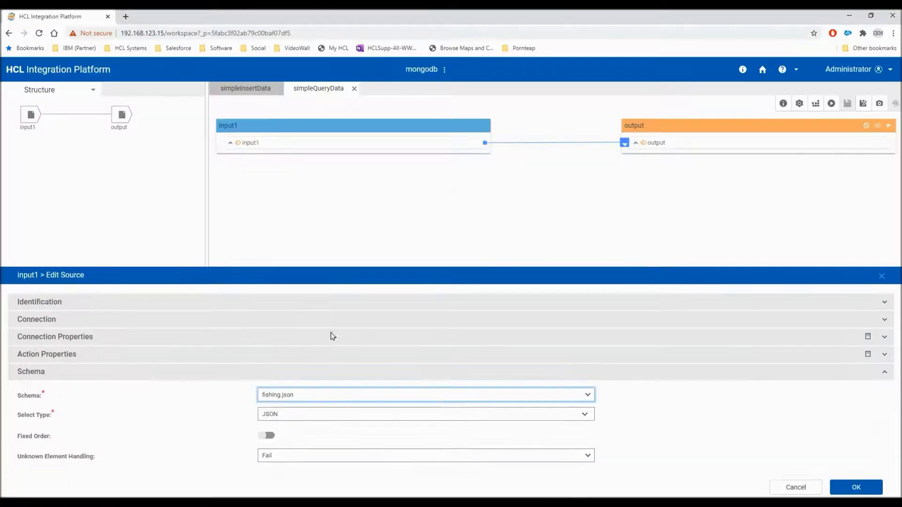
click(78, 321)
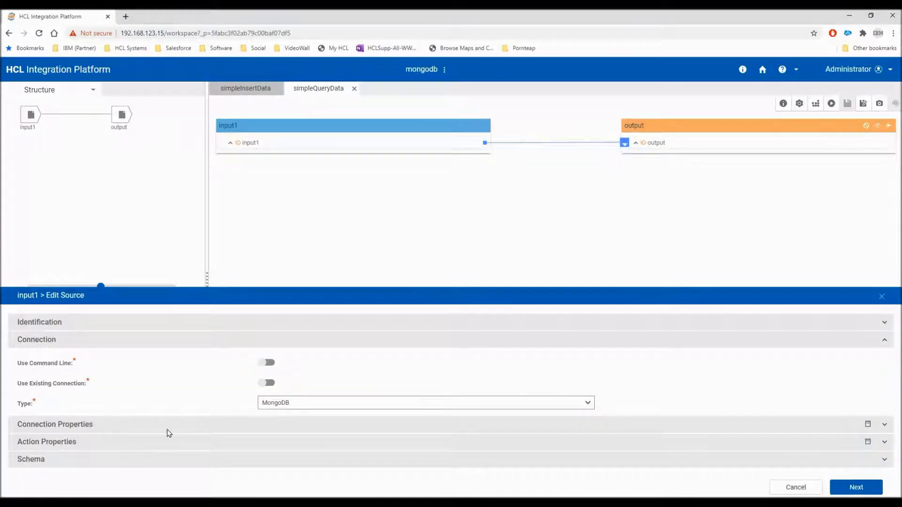
click(147, 428)
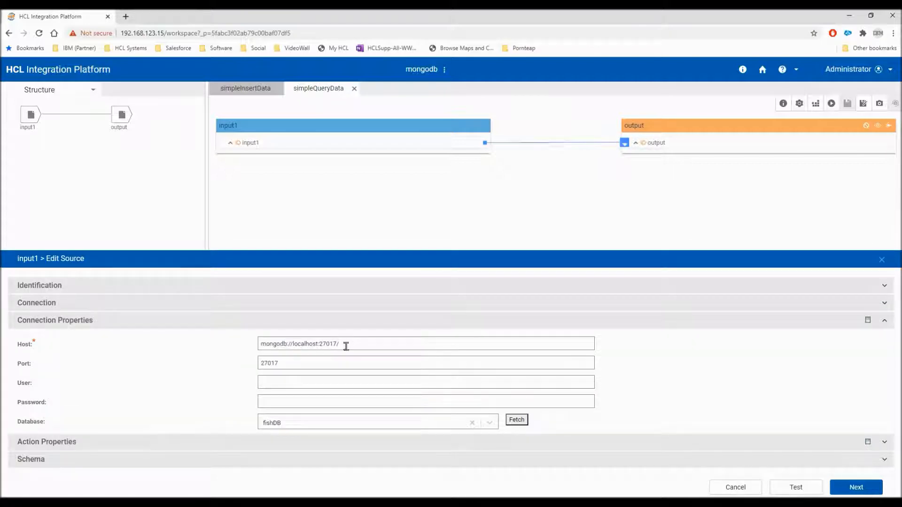
click(293, 344)
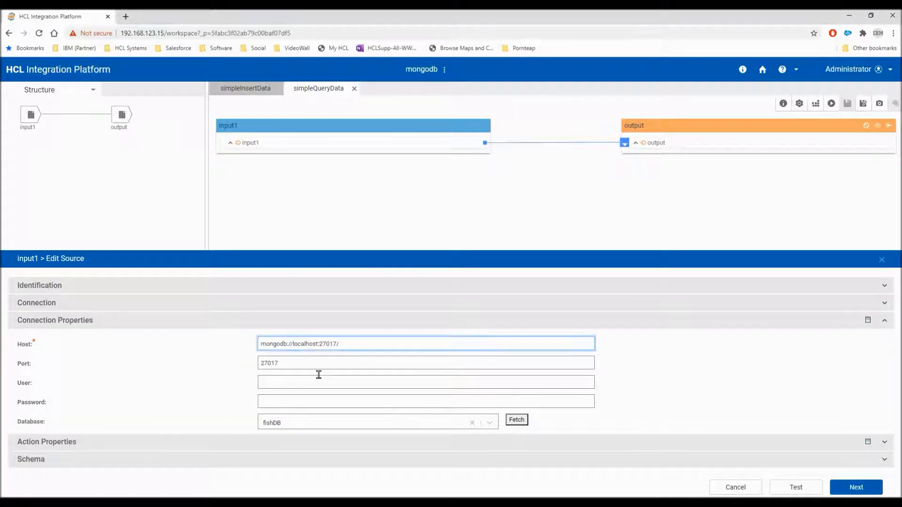
text(192.168.123.92)
key(Delete)
key(Delete)
key(Delete)
key(Delete)
key(Delete)
key(Delete)
key(Delete)
key(Delete)
key(Delete)
click(856, 488)
click(856, 492)
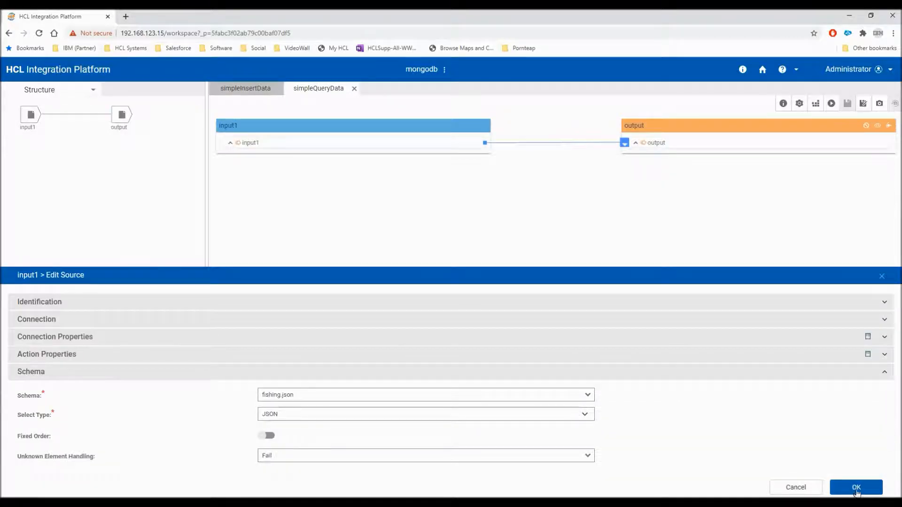
click(856, 491)
Review the connection type and action properties of the simpleQueryData map's output target without changing them
right_click(122, 115)
click(141, 137)
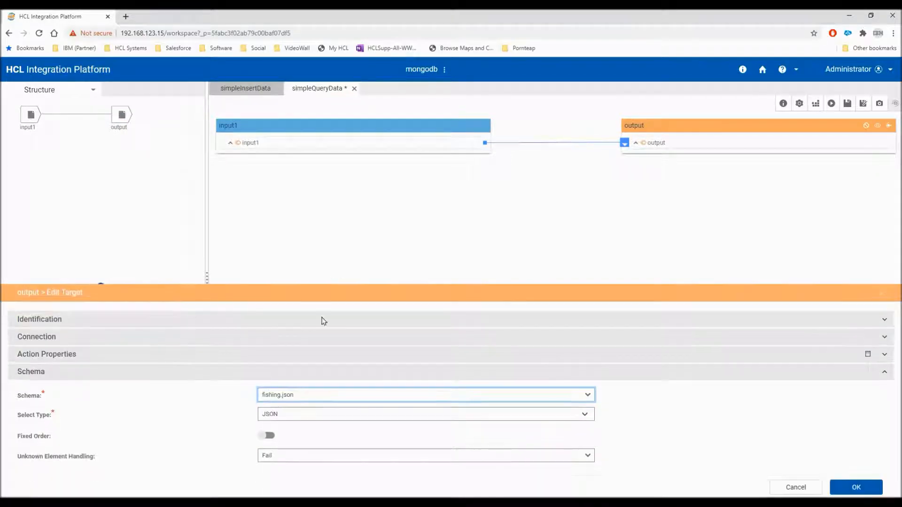
click(65, 337)
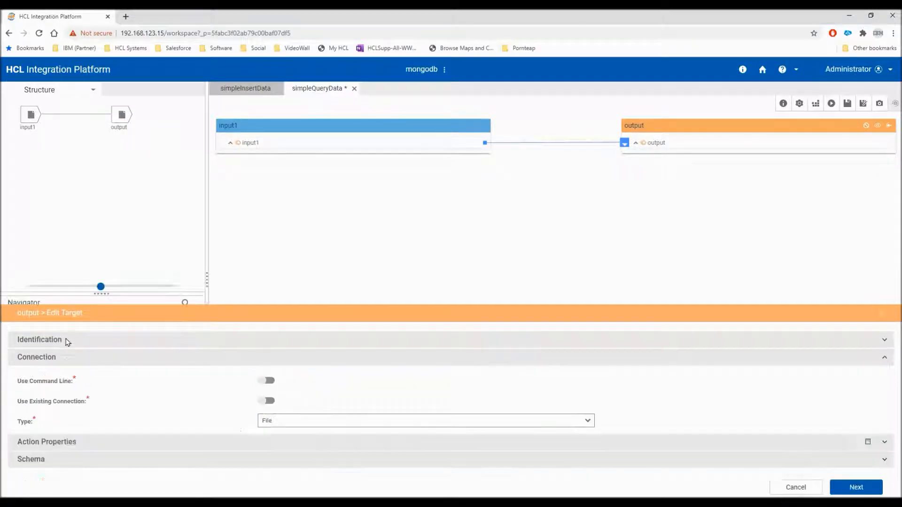
click(153, 442)
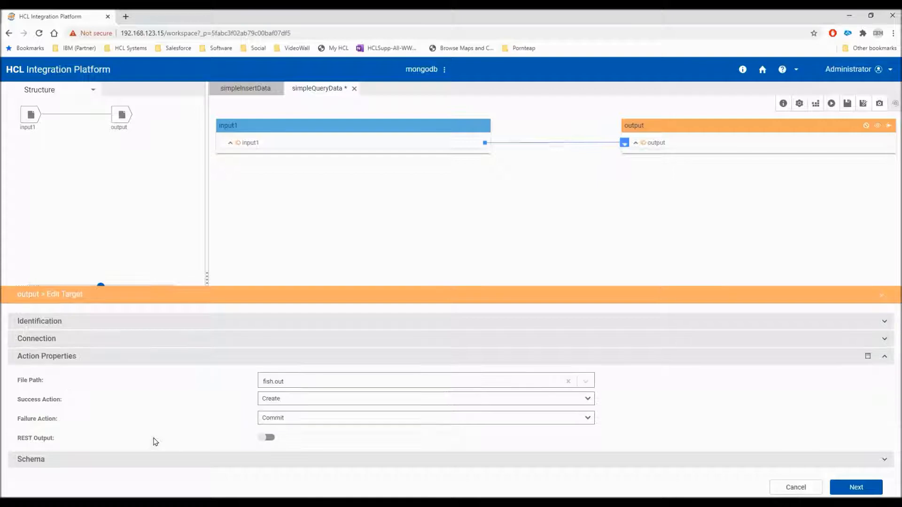
click(796, 488)
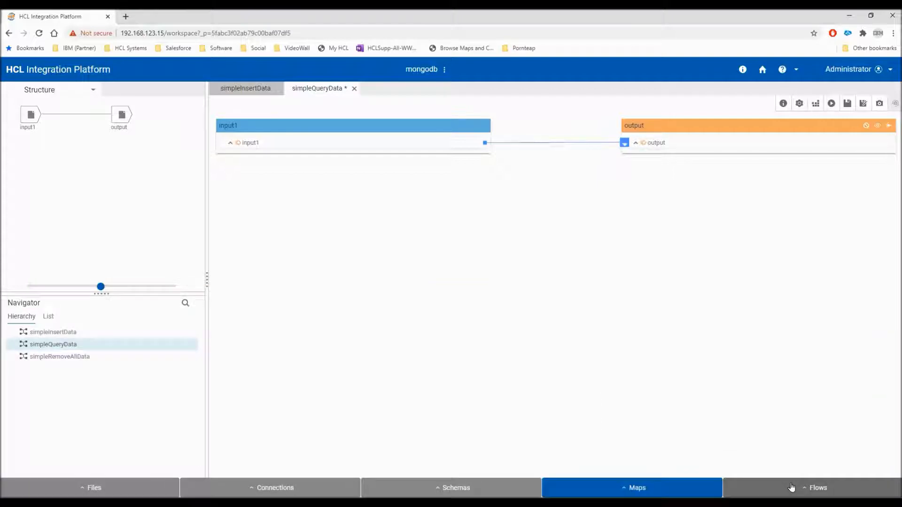
Expand the input1 and output structures down to the JSON fields and inspect the rules for encoding and JSON
click(231, 143)
click(238, 167)
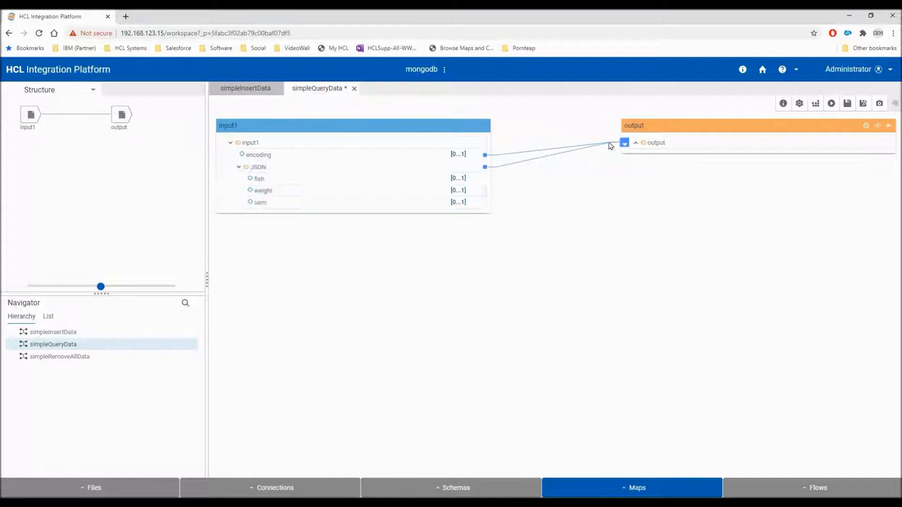
click(636, 143)
click(645, 167)
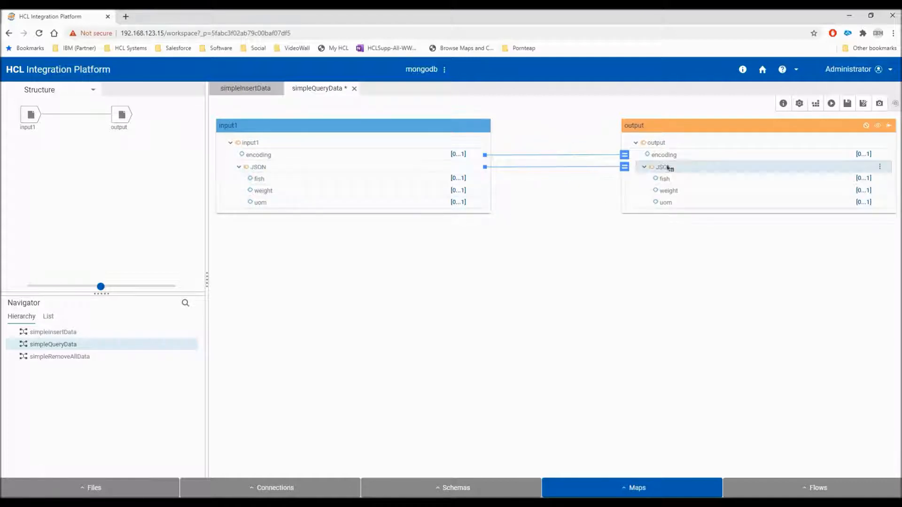
click(624, 167)
click(625, 155)
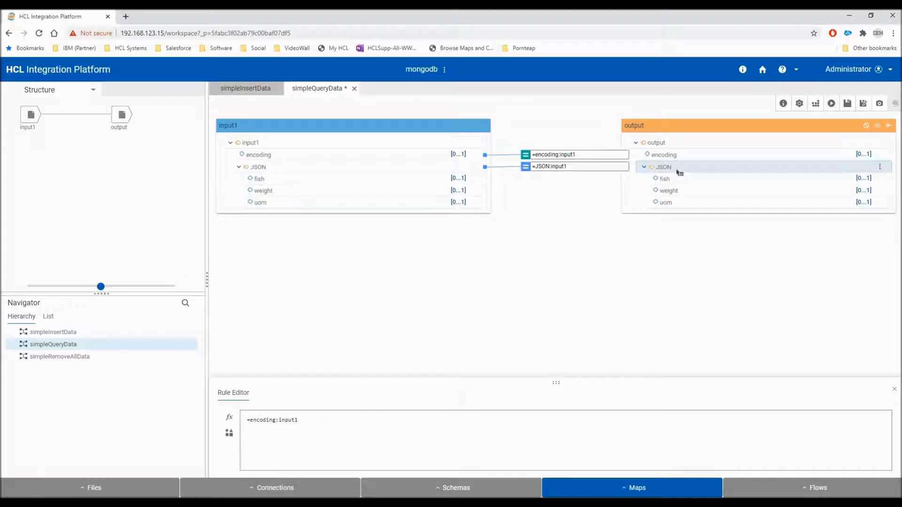
Save, build and run the simpleQueryData map
click(848, 103)
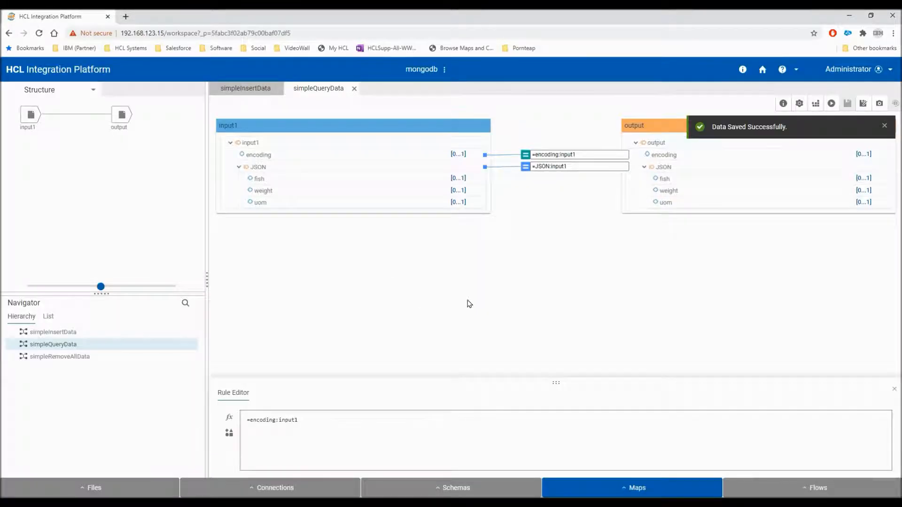
click(815, 105)
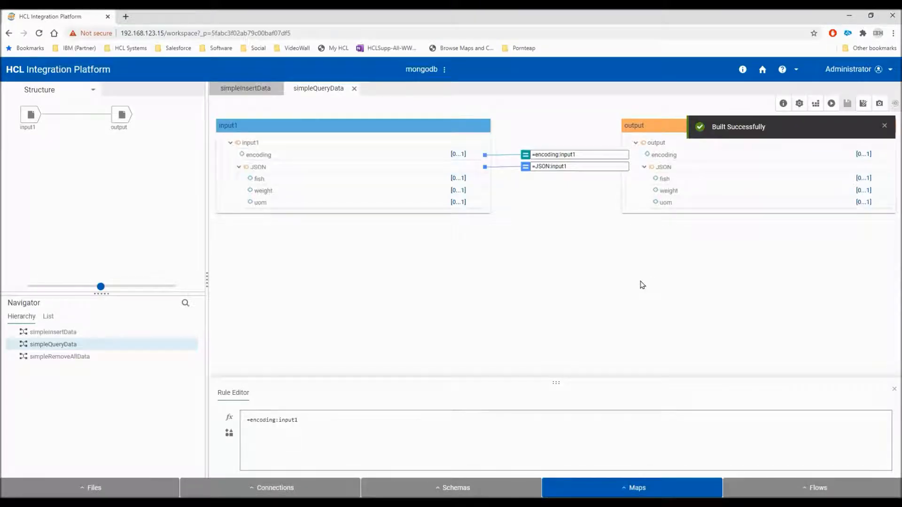
click(831, 104)
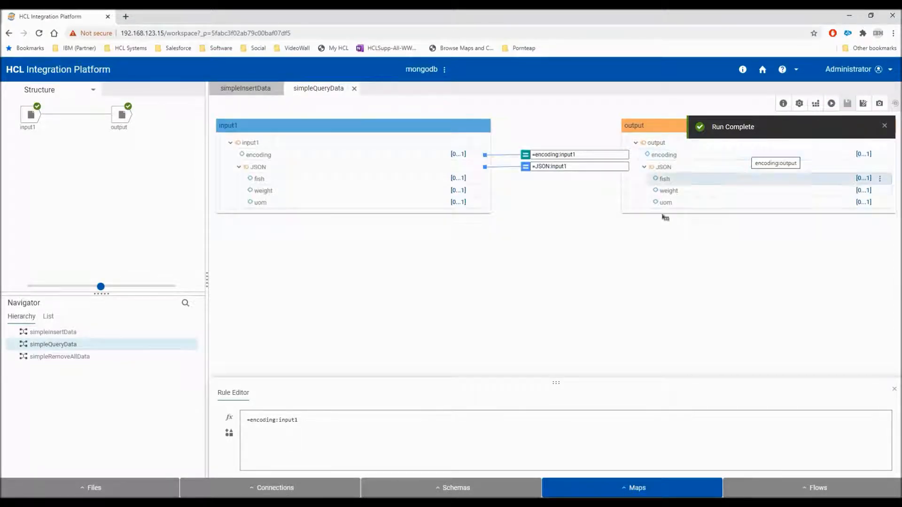
View the data written by the simpleQueryData map's output, checking fish, weight and uom, and close the data window
right_click(126, 118)
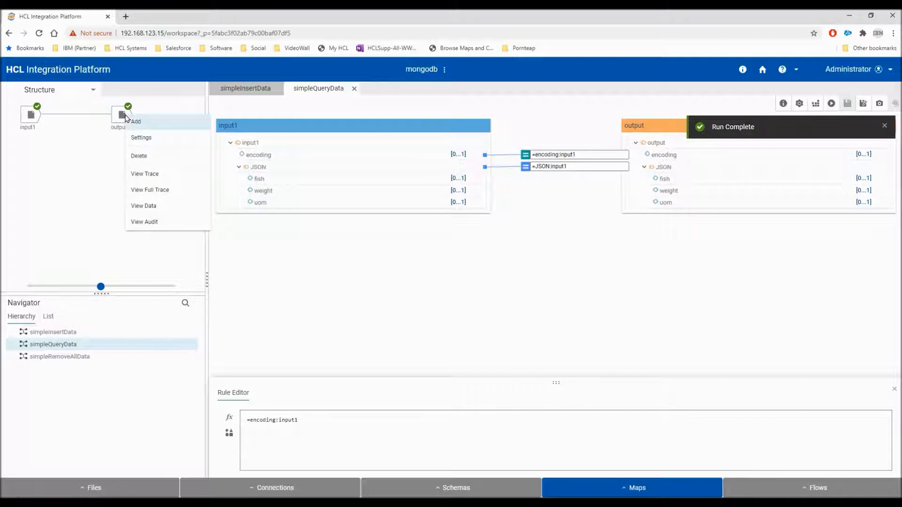
click(155, 207)
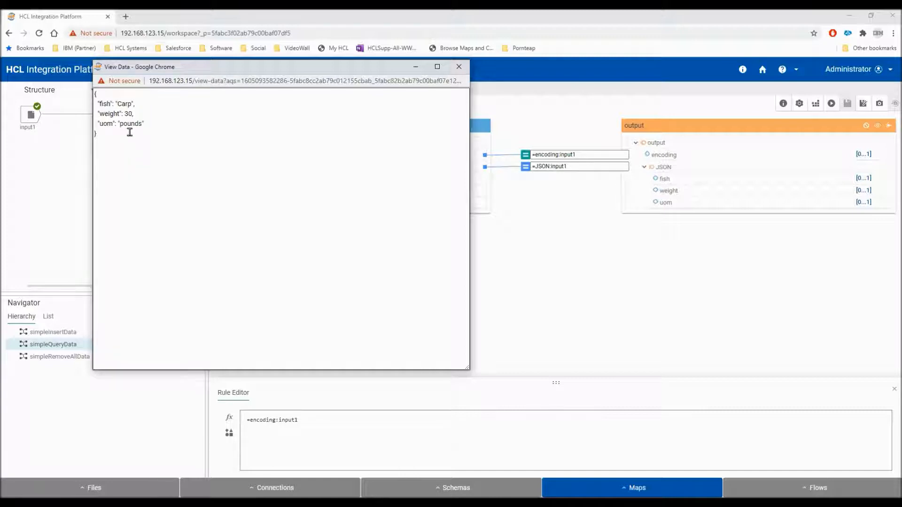
click(459, 67)
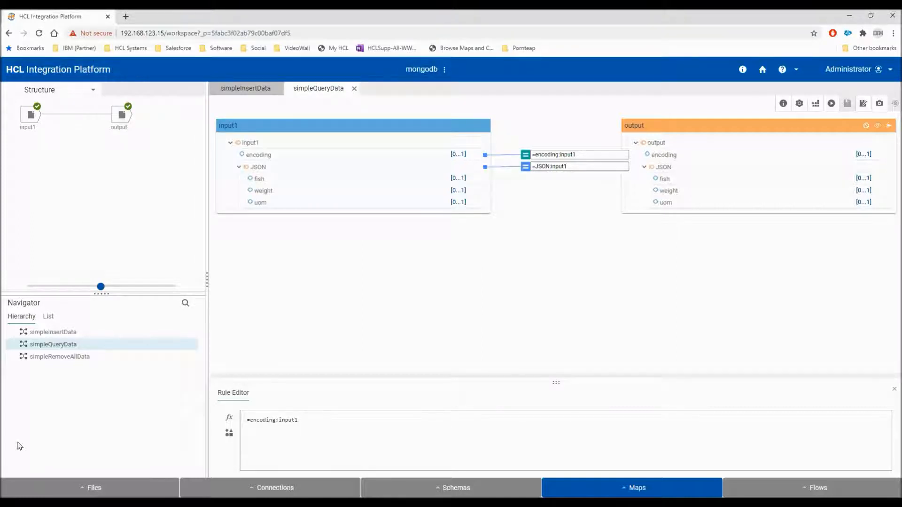
Open the simpleRemoveAllData map and set the host of its output target to mongodb://192.168.123.92:27017/
double_click(69, 359)
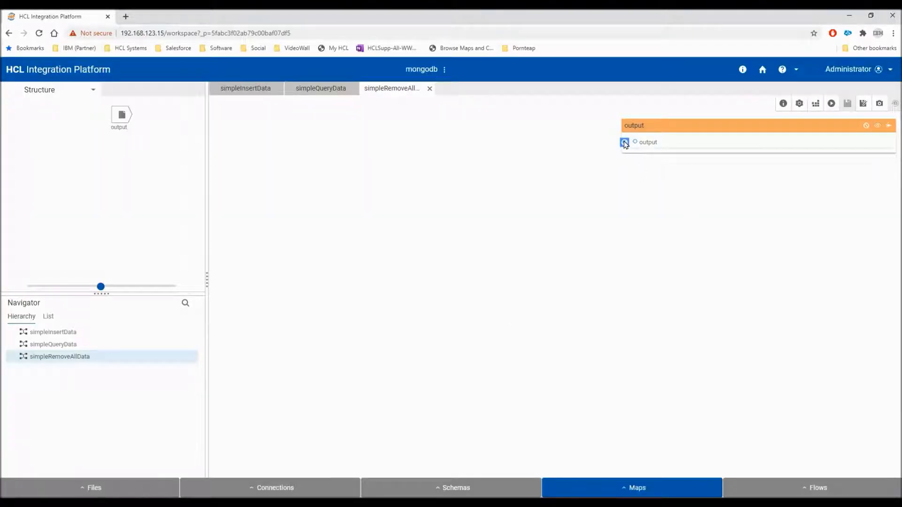
click(121, 116)
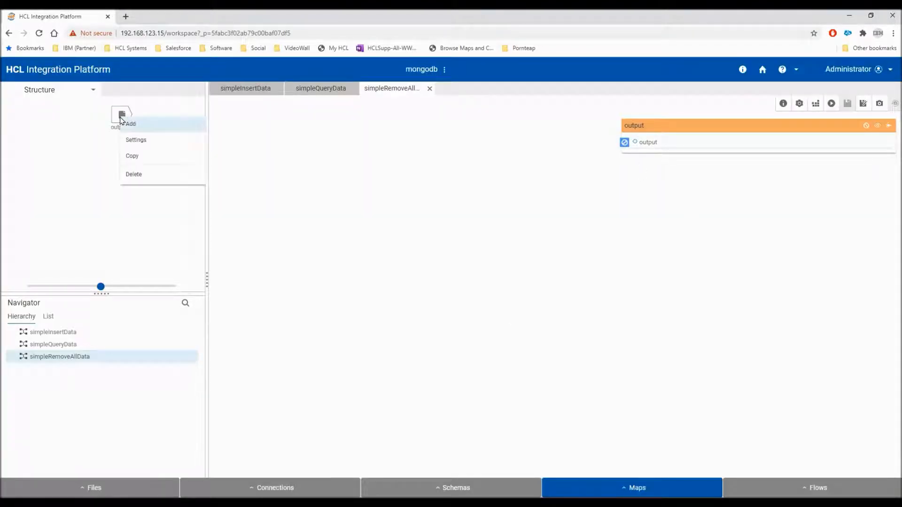
click(135, 141)
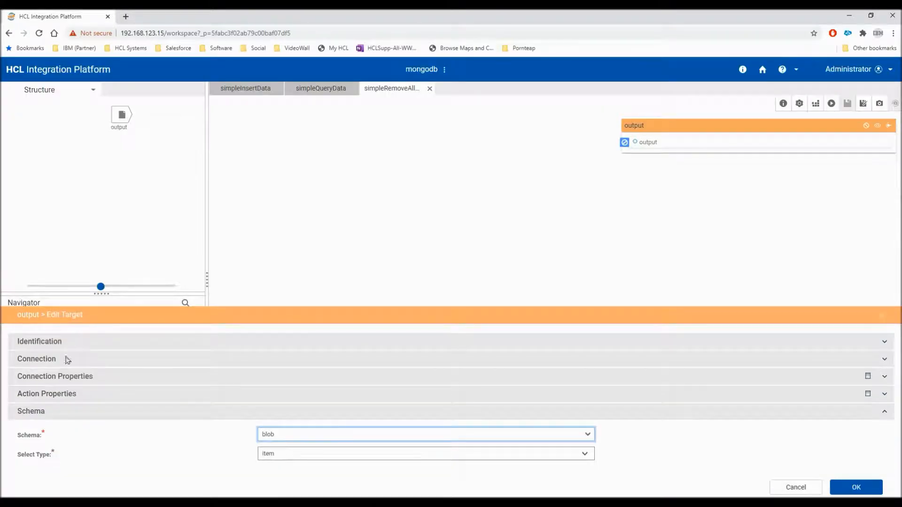
click(57, 361)
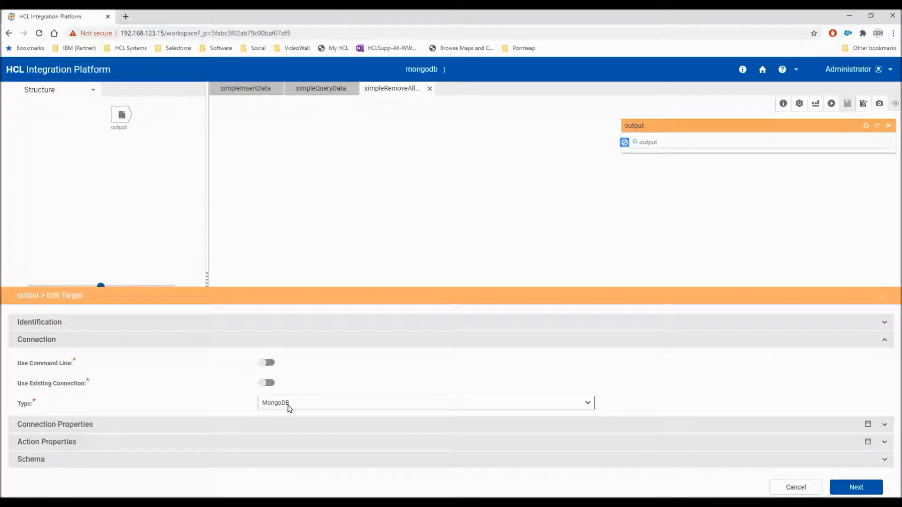
click(70, 424)
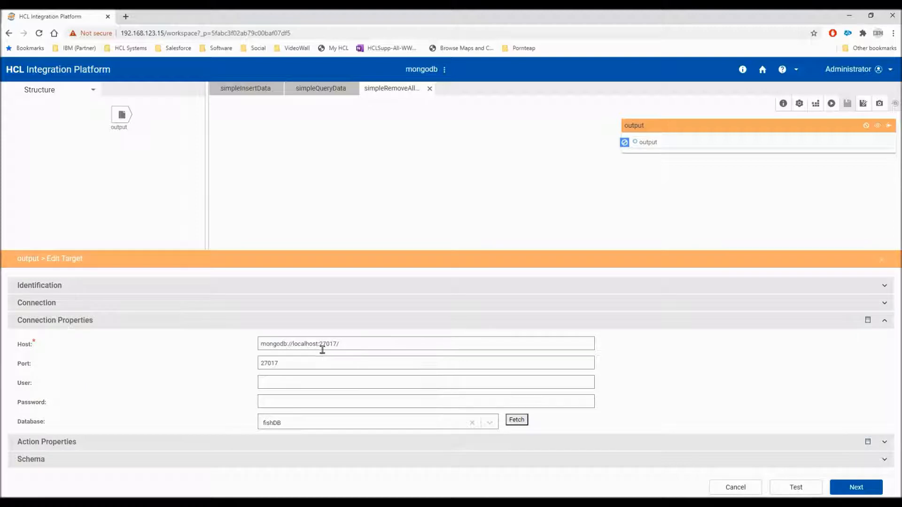
click(293, 346)
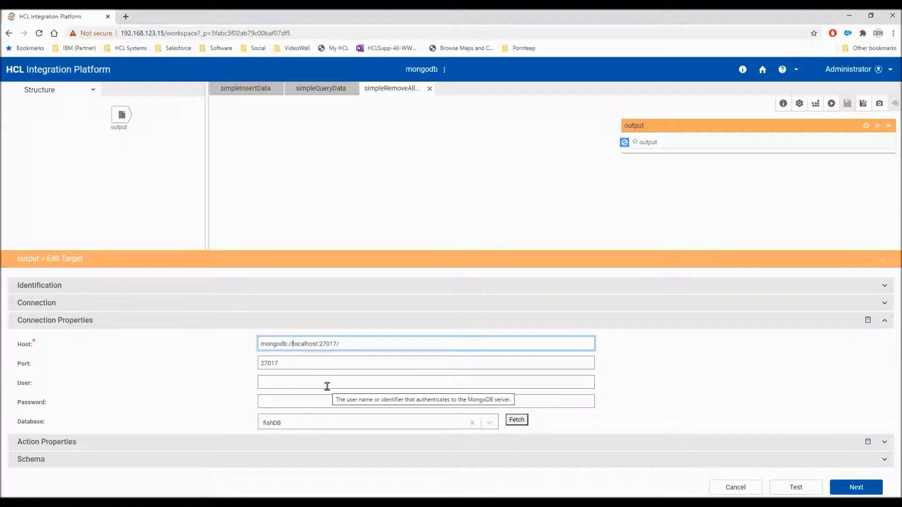
text(192.168)
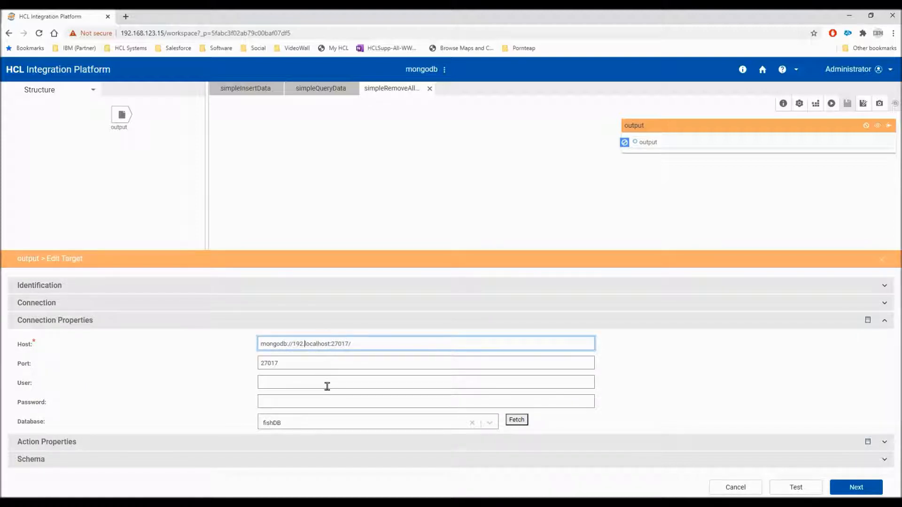
text(.123.92)
key(Delete)
key(Delete)
key(Delete)
key(Delete)
key(Delete)
key(Delete)
key(Delete)
key(Delete)
key(Delete)
click(863, 488)
click(863, 490)
click(863, 490)
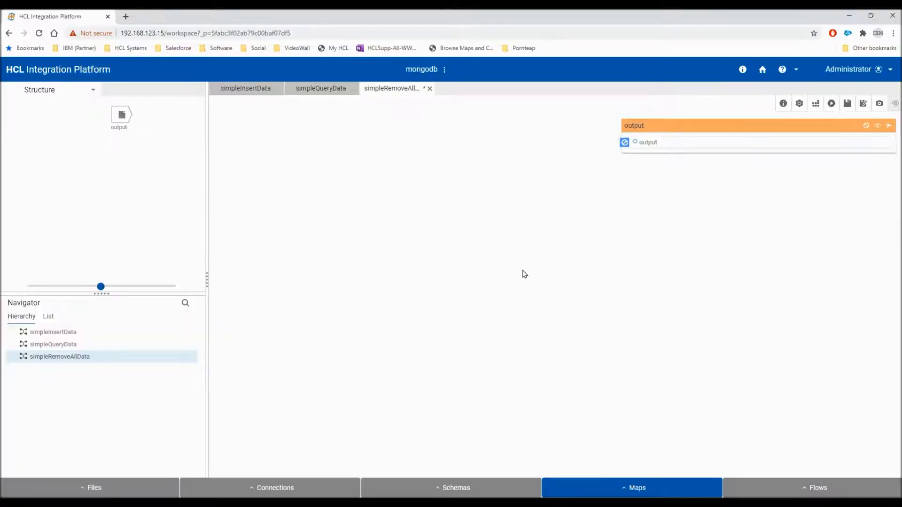
Save, build and run the simpleRemoveAllData map
click(848, 104)
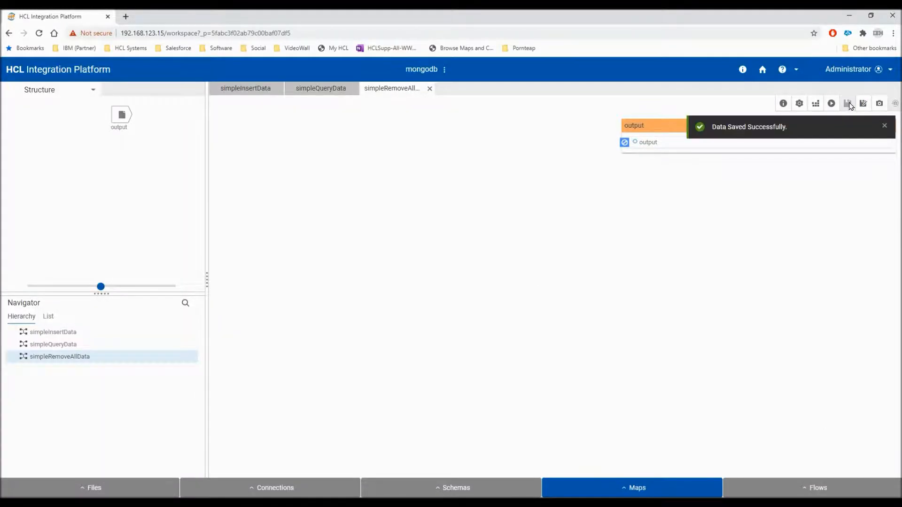
click(815, 105)
click(830, 105)
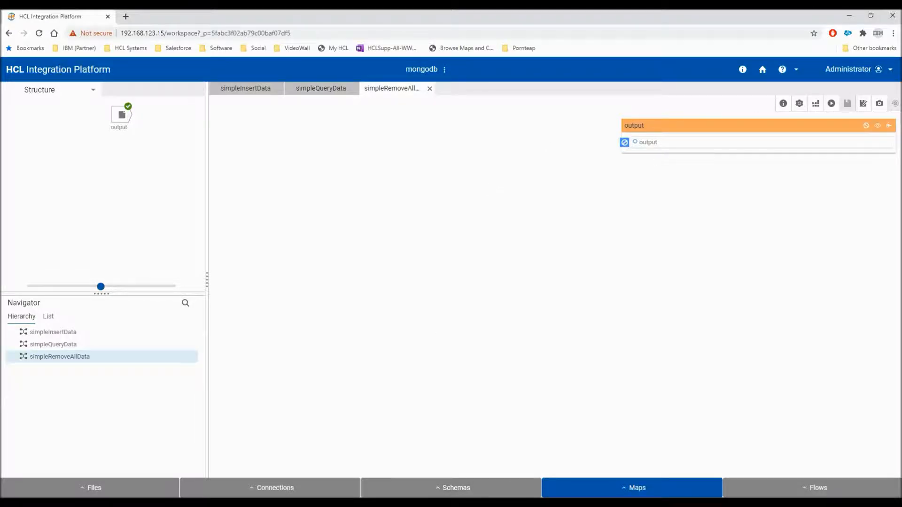
Switch to the terminal, repeat the myCursor = db.fish.find({}) query to check the fish collection, and return to the browser
click(442, 504)
key(Up)
key(Return)
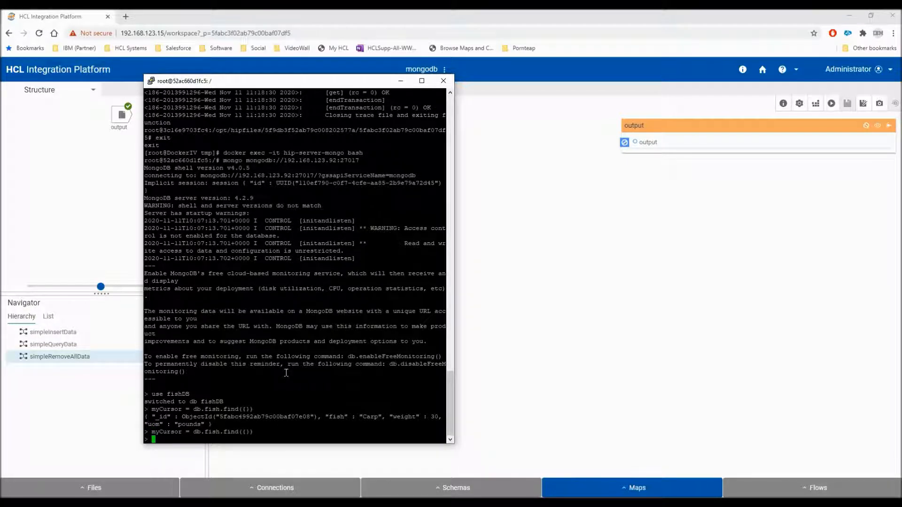
click(581, 289)
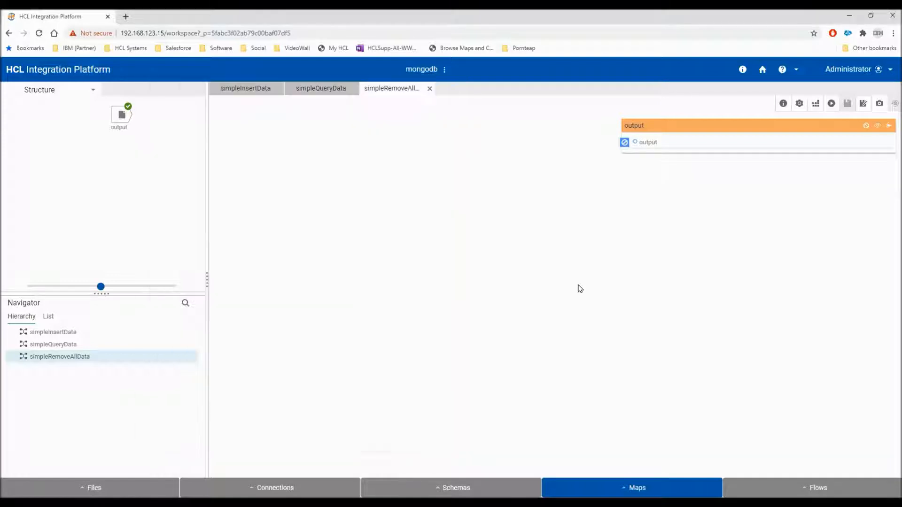
Run the simpleQueryData map, view the data written by its output, and close the data window
click(328, 92)
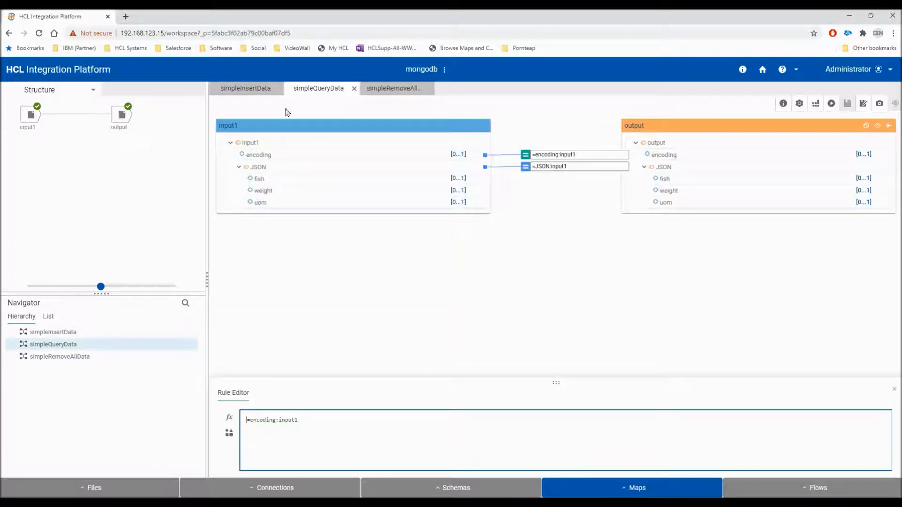
click(832, 105)
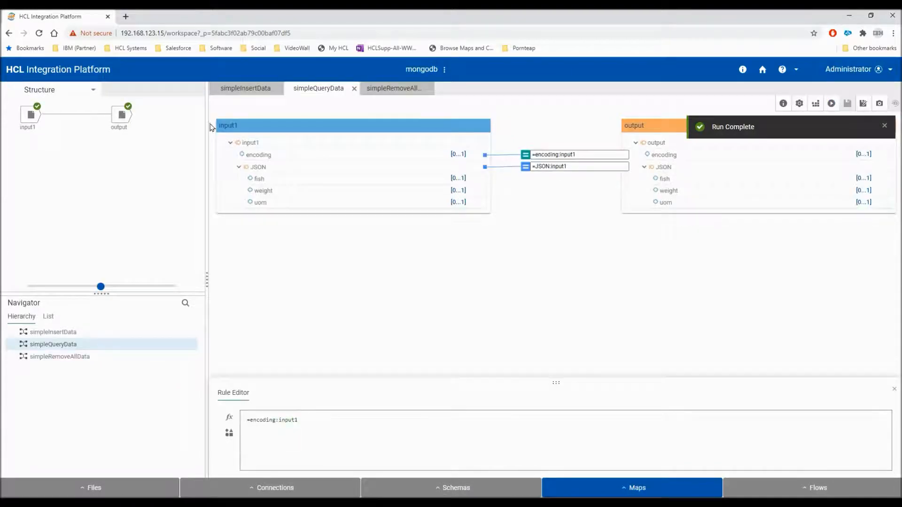
right_click(127, 119)
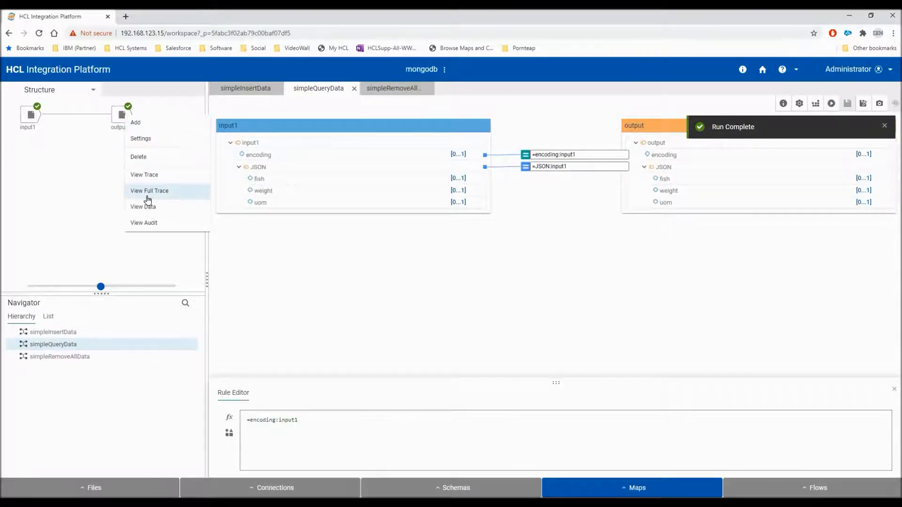
click(149, 211)
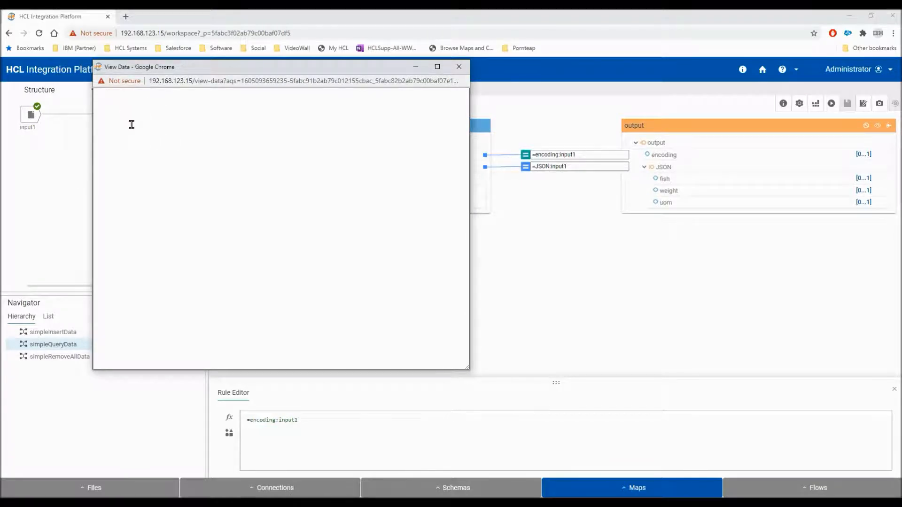
click(459, 66)
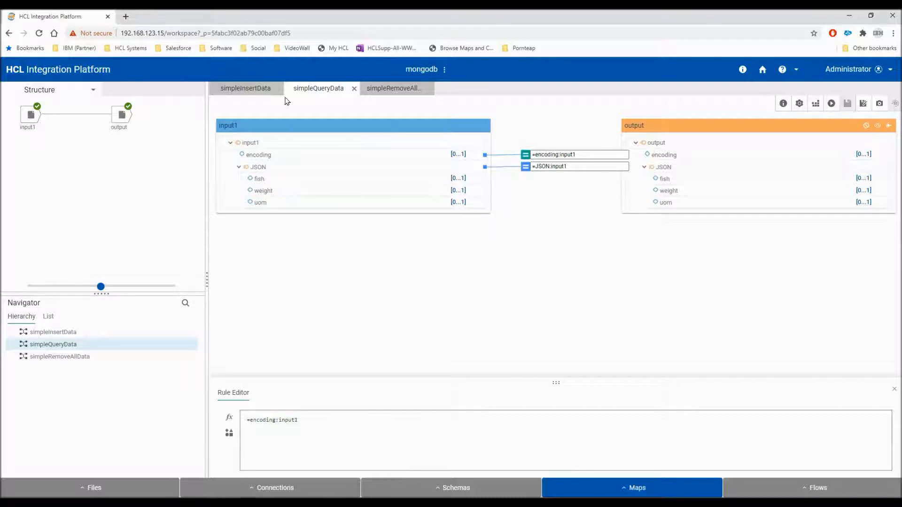
Run the simpleInsertData map and repeat the myCursor = db.fish.find({}) query in the terminal
click(254, 90)
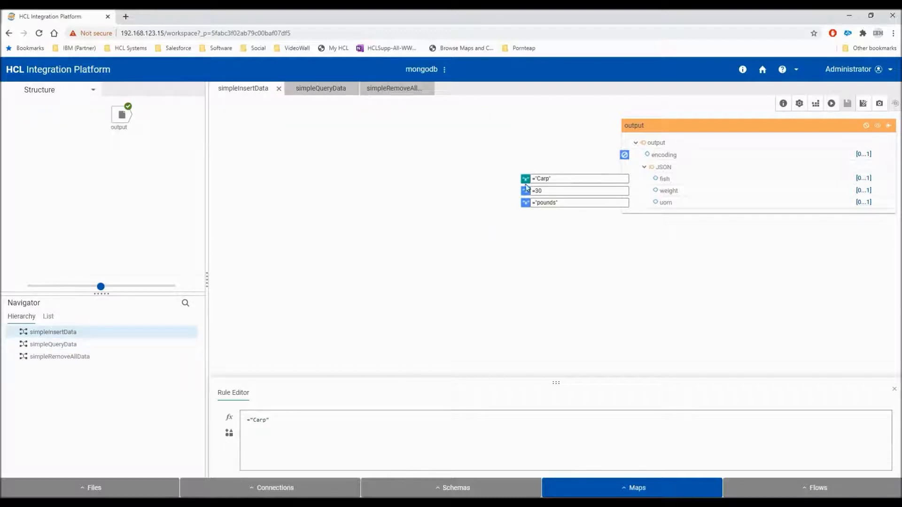
click(833, 104)
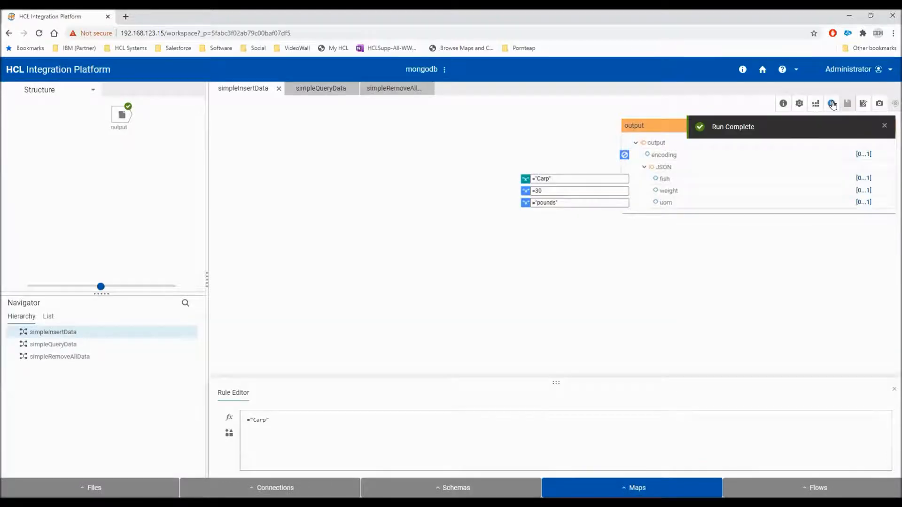
click(413, 504)
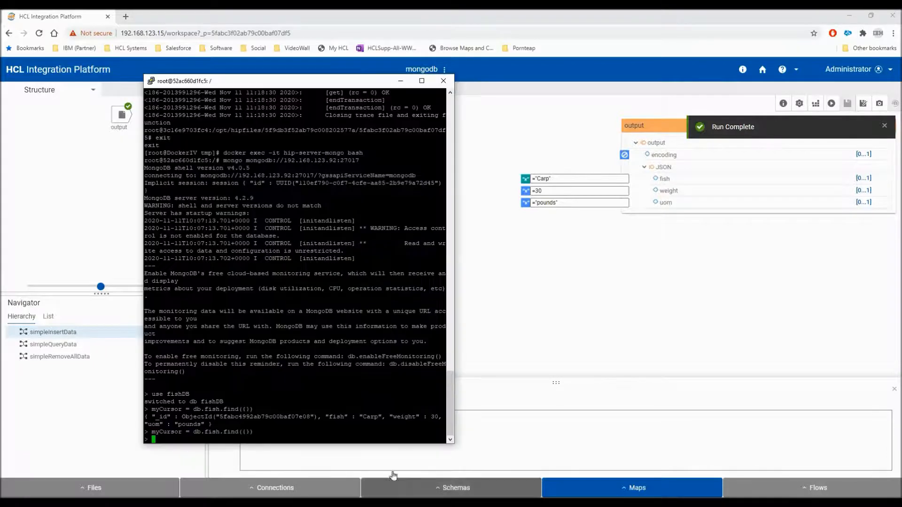
key(Up)
key(Return)
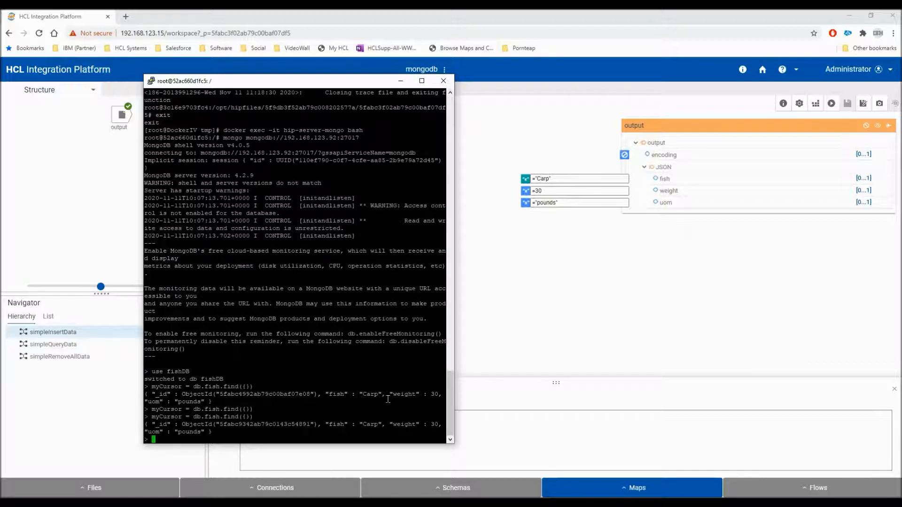
In the simpleInsertData map, change the fish rule to ="Tuna" and the weight rule to =60
click(573, 179)
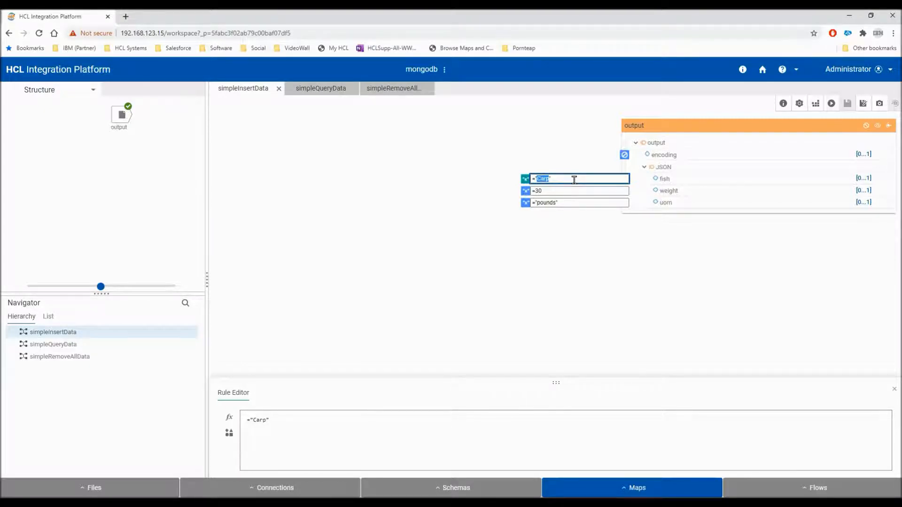
text(Tuna)
click(562, 191)
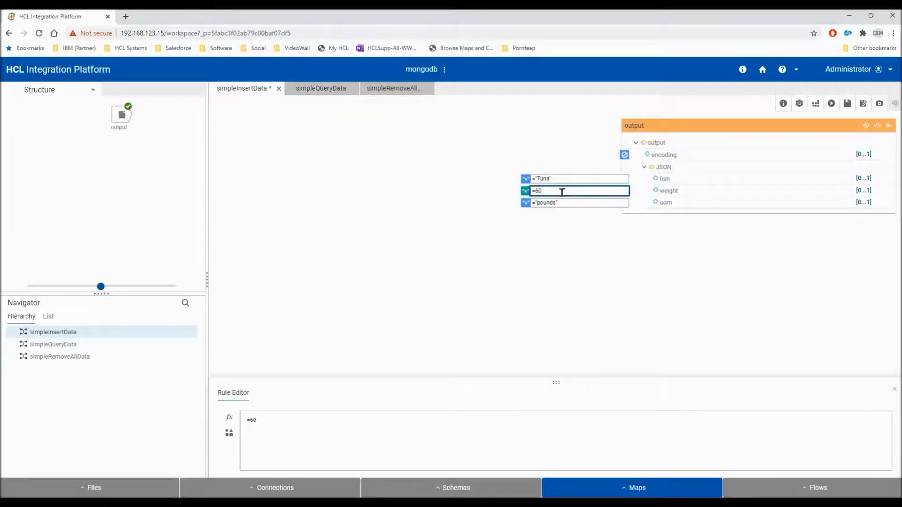
click(664, 283)
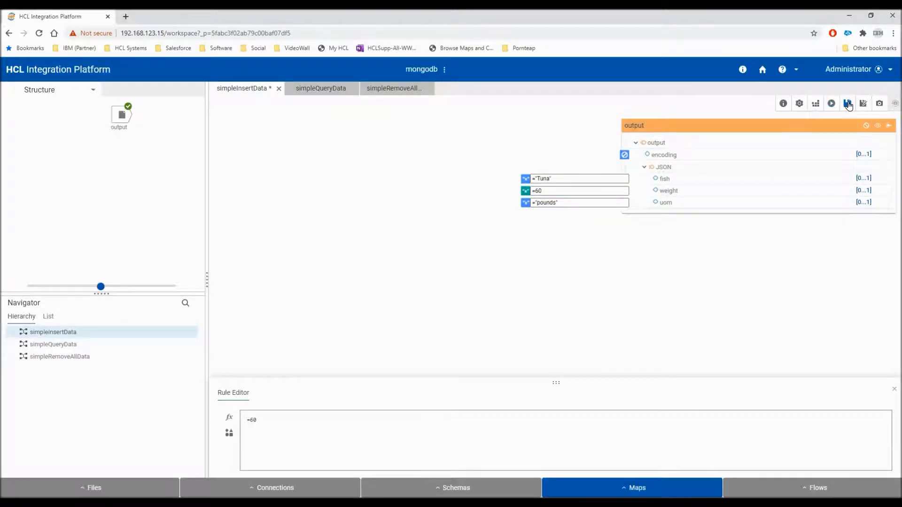
Save, build and run the simpleInsertData map, and check the inserted fish record by repeating the find query in the terminal
click(849, 105)
click(817, 107)
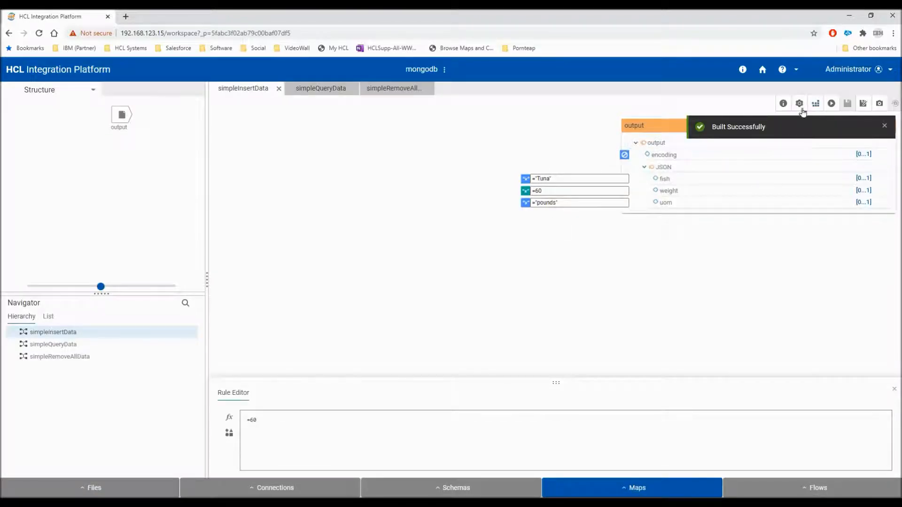
click(833, 105)
click(416, 504)
key(Up)
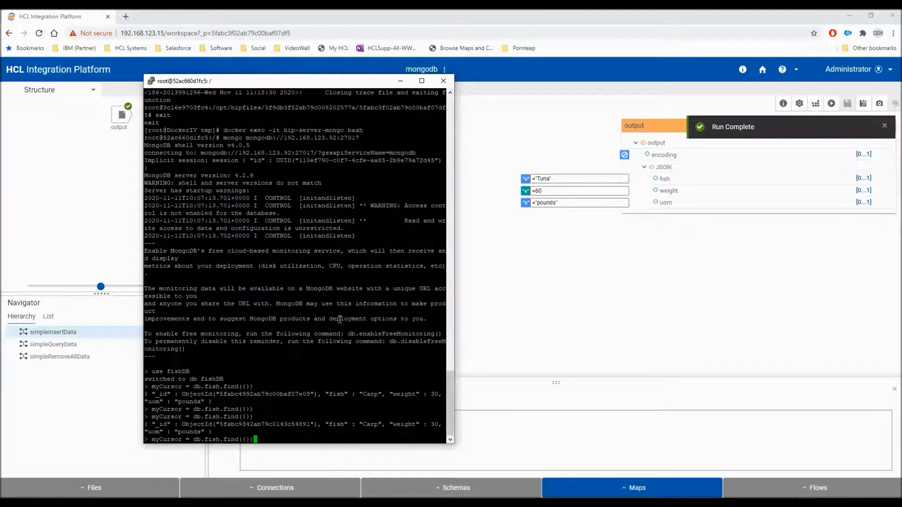
key(Return)
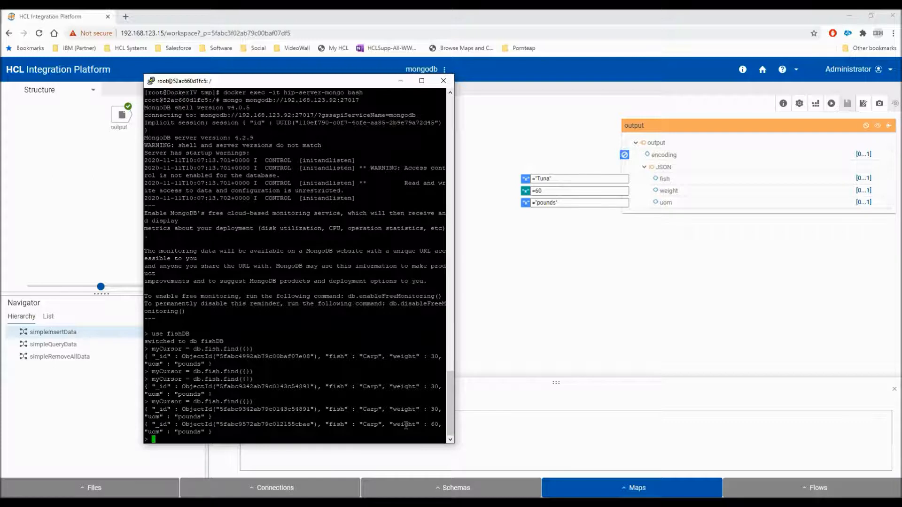
drag(360, 424, 382, 424)
Correct the fish rule to ="Tuna" in the Rule Editor, and build, run and save the simpleInsertData map
click(577, 179)
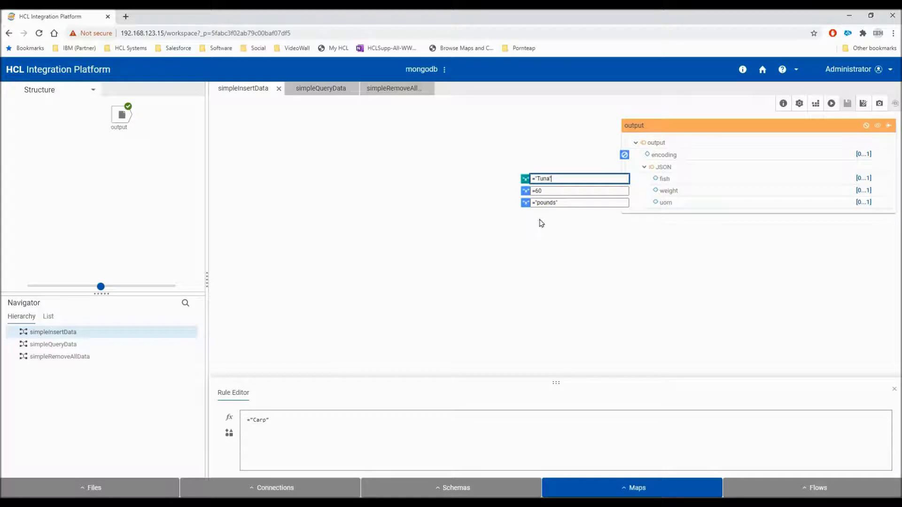
click(311, 413)
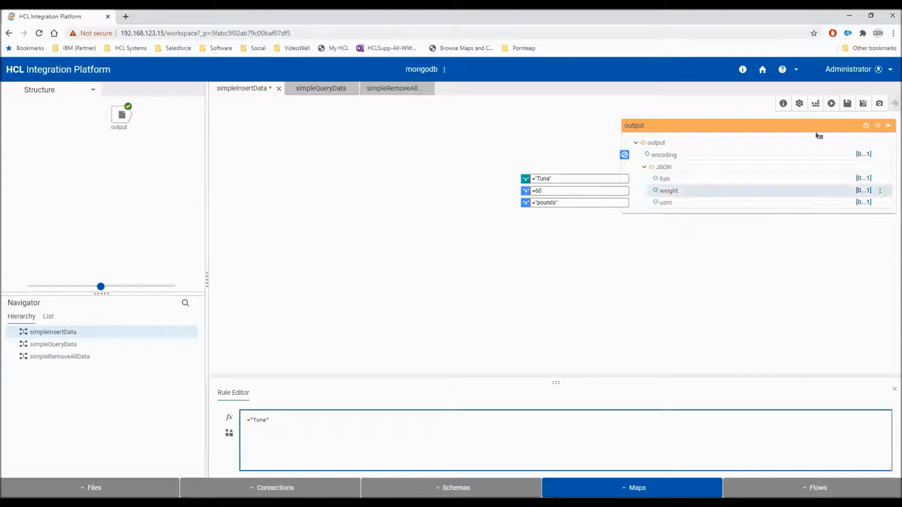
click(817, 104)
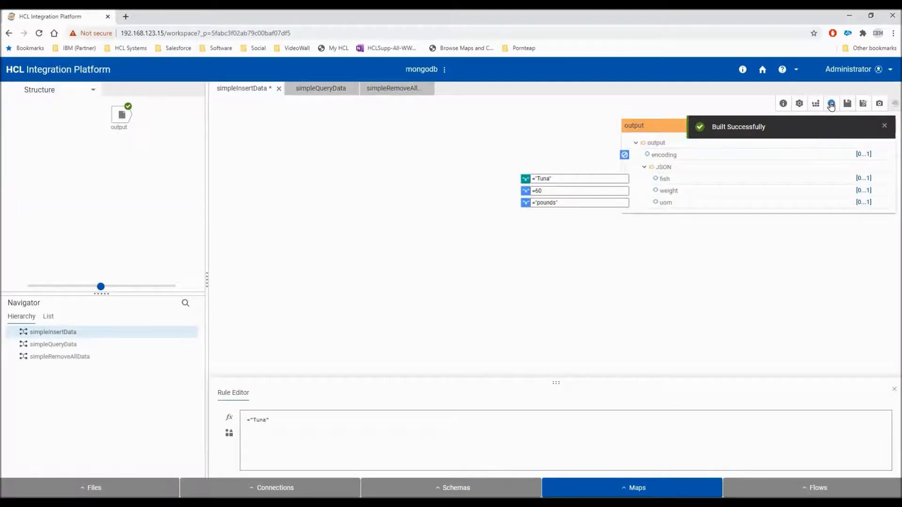
click(831, 105)
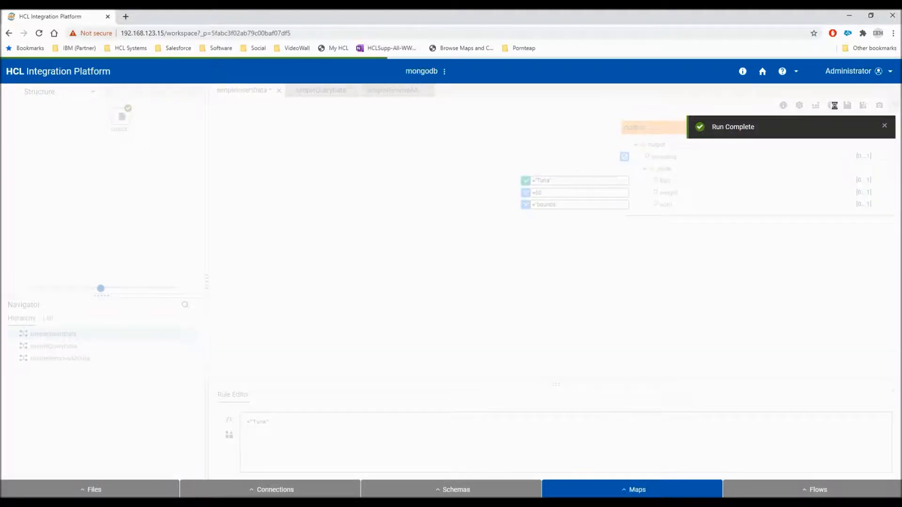
click(846, 104)
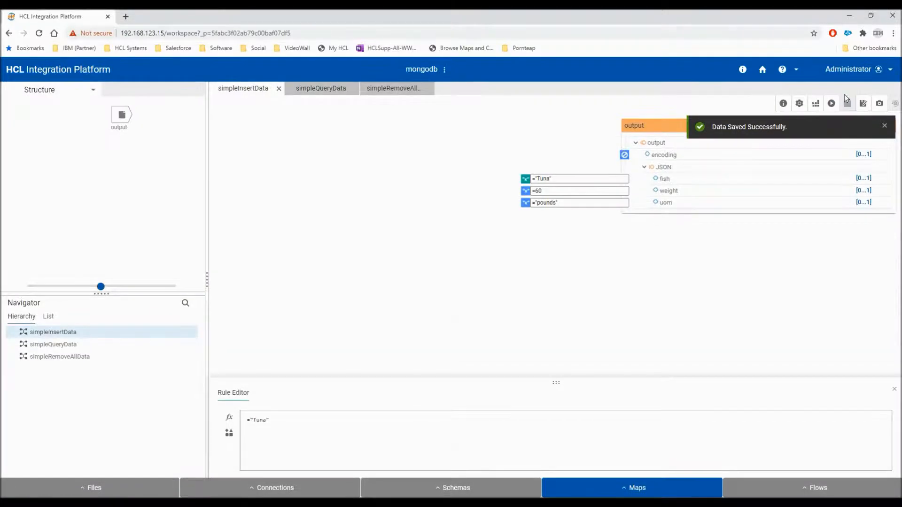
Switch to the terminal, repeat the myCursor = db.fish.find({}) query to check the fish records, and return to the browser
key(alt+Tab)
click(352, 376)
key(Up)
key(Return)
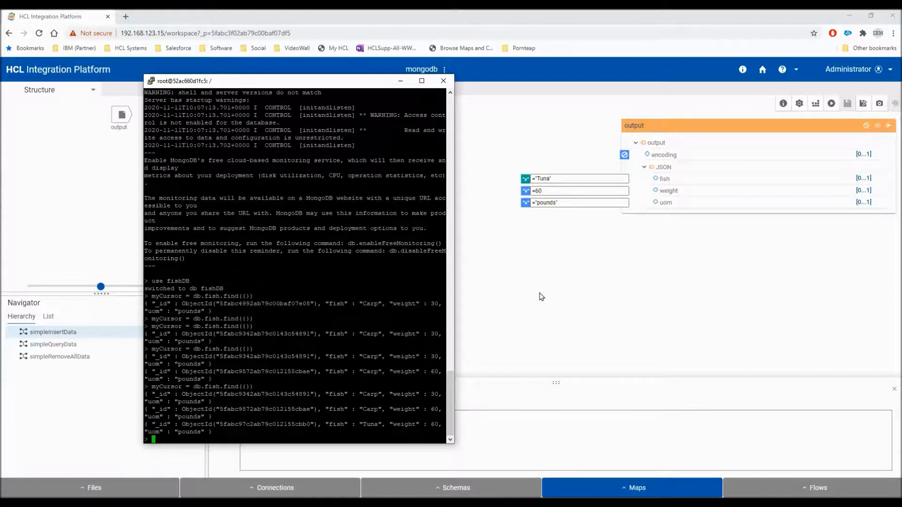
key(alt+Tab)
Build and run the simpleQueryData map, examine the fish record in its output data, and close the data window
click(315, 92)
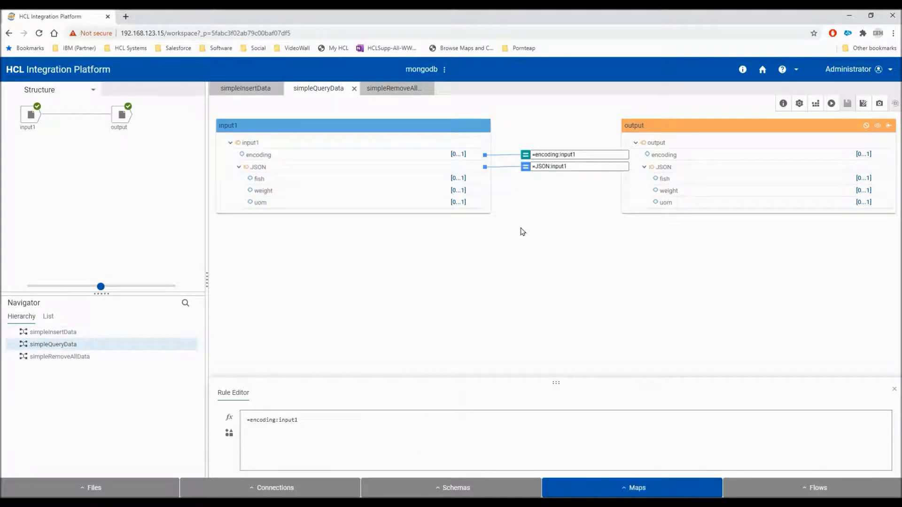
click(818, 104)
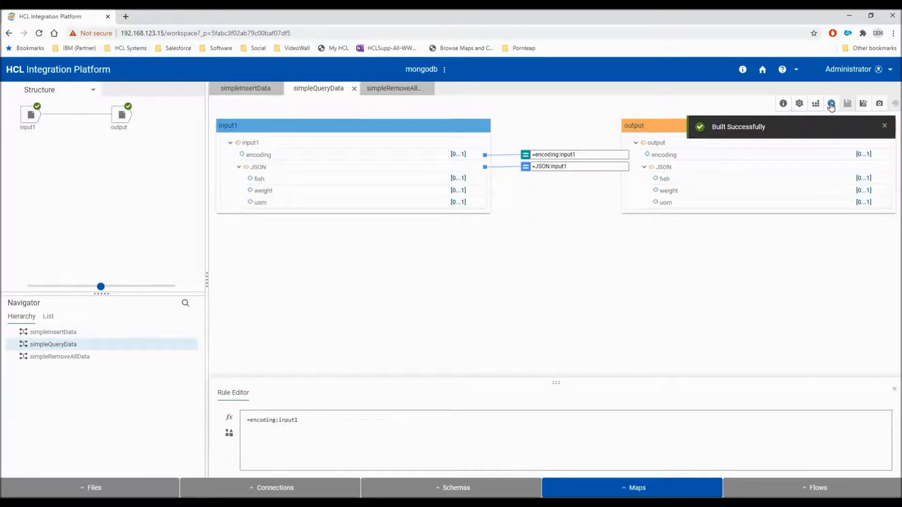
click(831, 107)
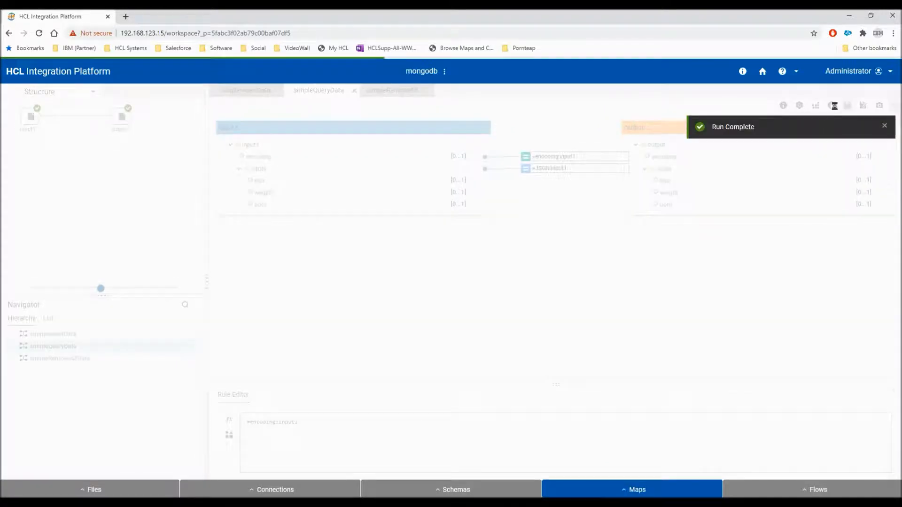
right_click(127, 116)
click(153, 203)
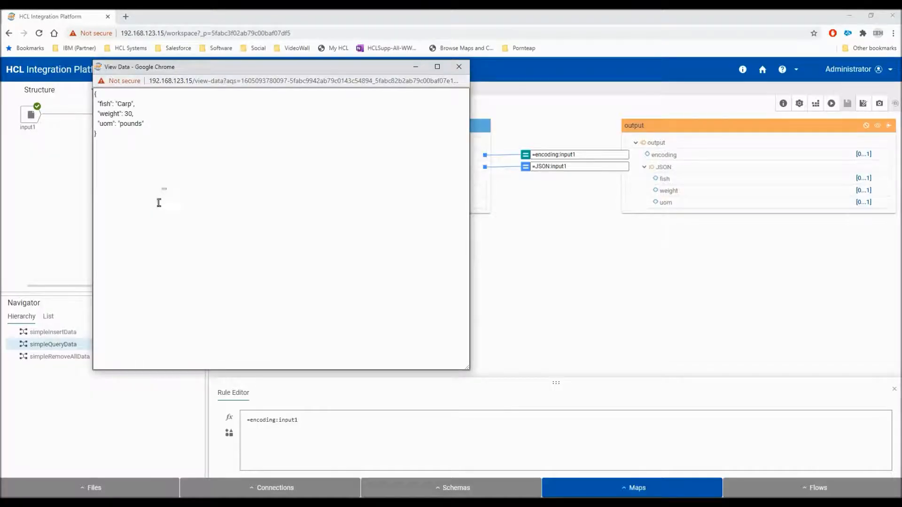
drag(157, 151, 95, 93)
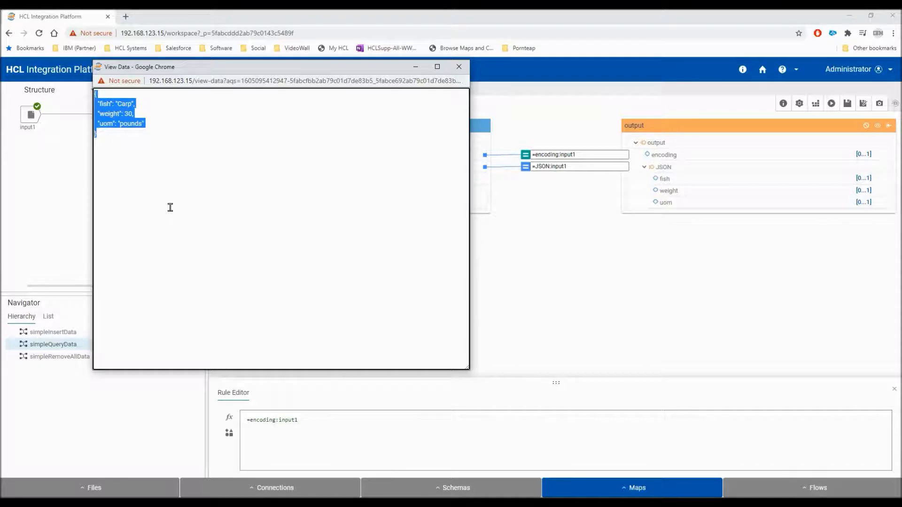
click(459, 70)
In the action properties of the simpleQueryData map's input1 source, turn off Single Document Format and set the quantity to s
click(29, 120)
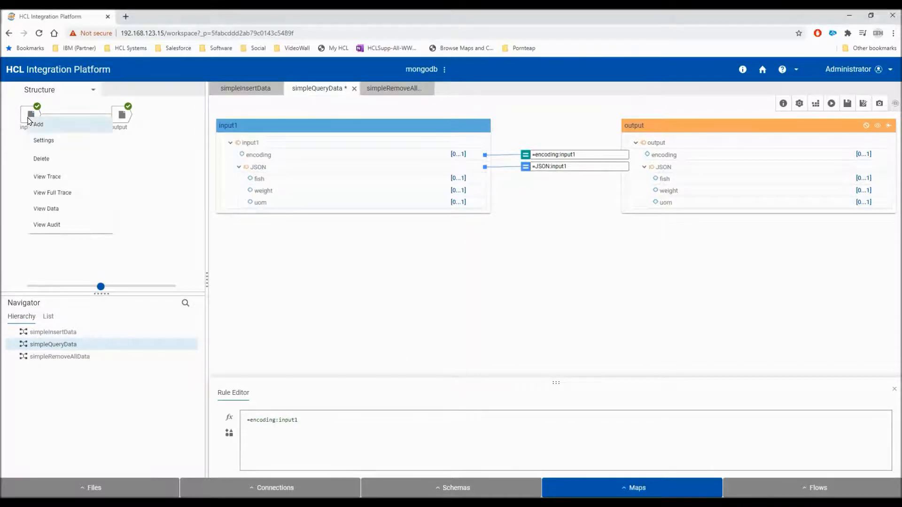
click(44, 139)
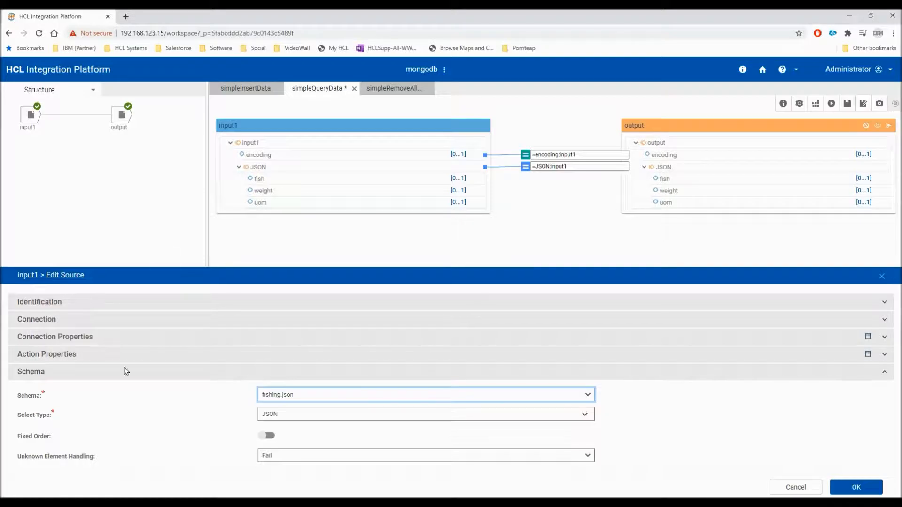
click(60, 336)
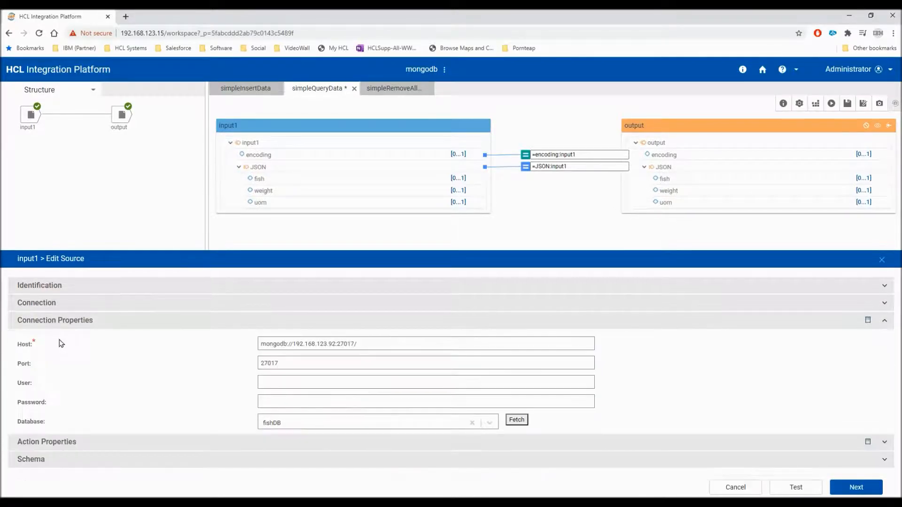
click(49, 441)
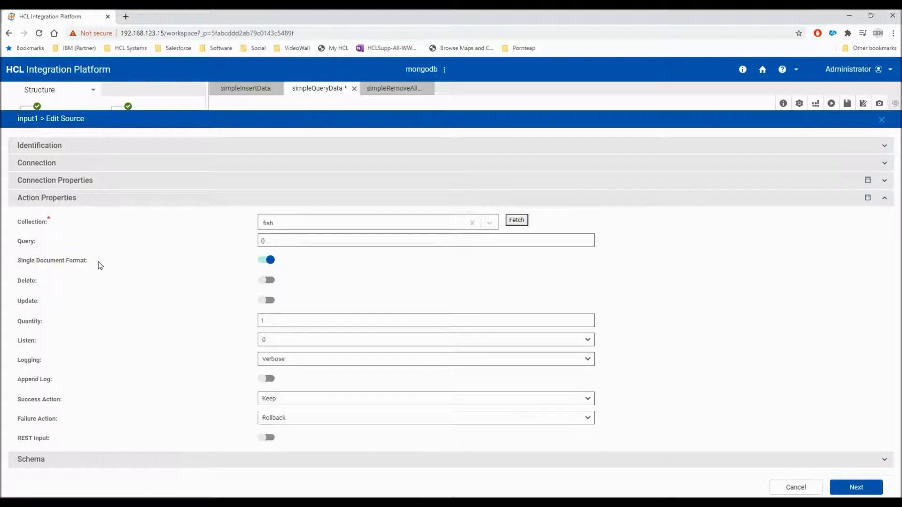
click(266, 260)
click(274, 320)
drag(270, 320, 245, 326)
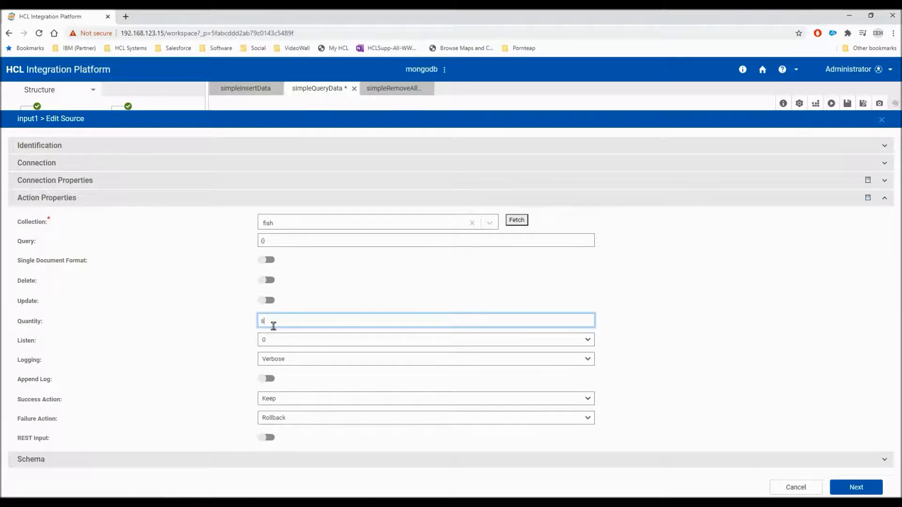
click(842, 254)
Show the advanced action properties of the input1 source and set Fetch As to Burst
click(867, 199)
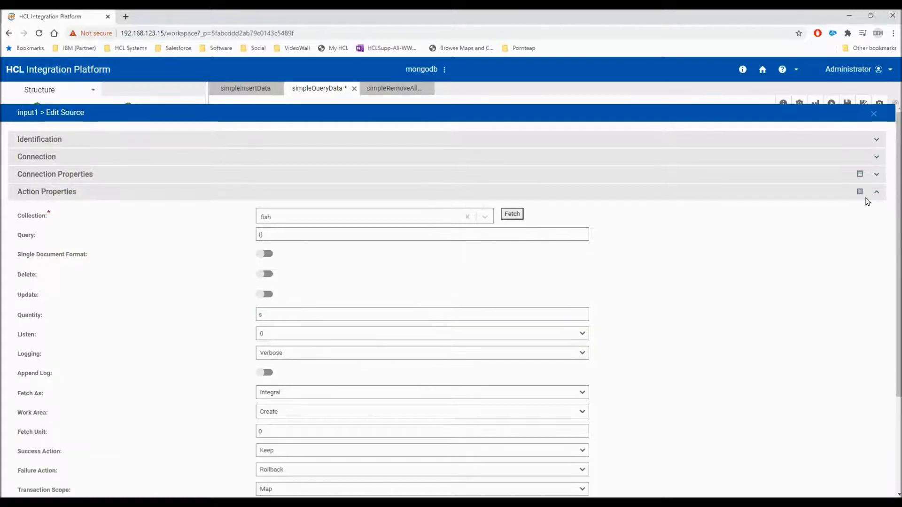
scroll(455, 366, down, 1)
scroll(455, 367, down, 1)
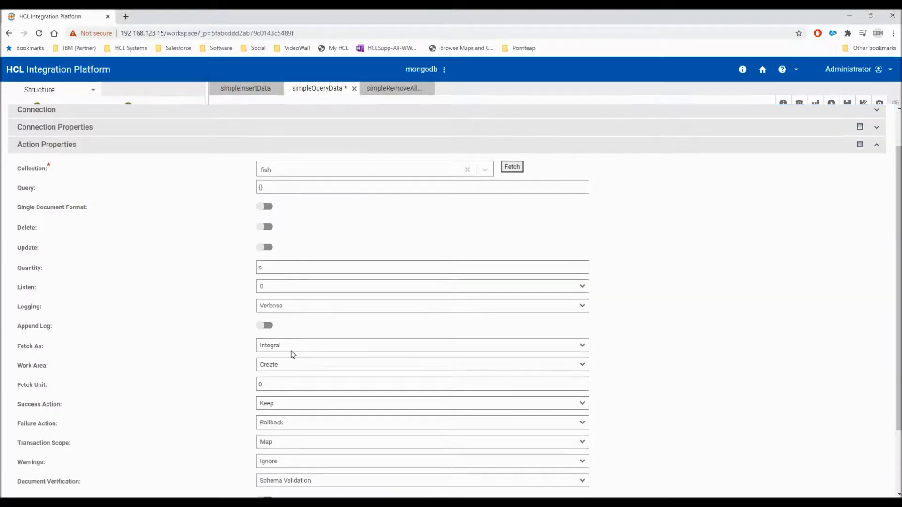
click(295, 351)
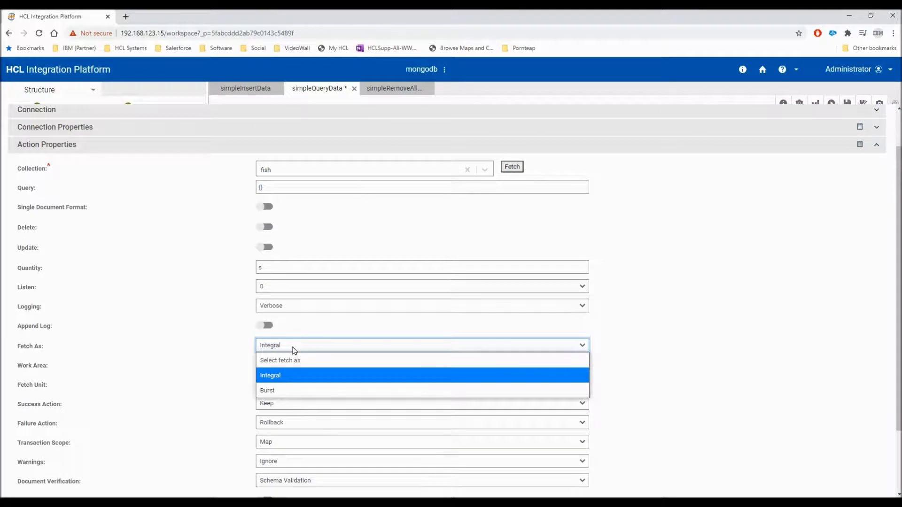
click(282, 391)
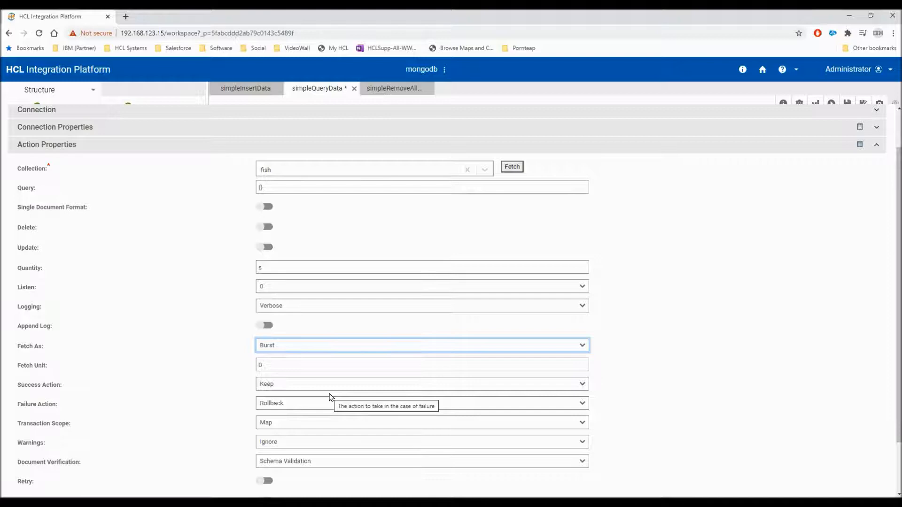
Set the Fetch Unit of the input1 source to 1 and confirm the source settings with the fishing.json schema kept
click(284, 362)
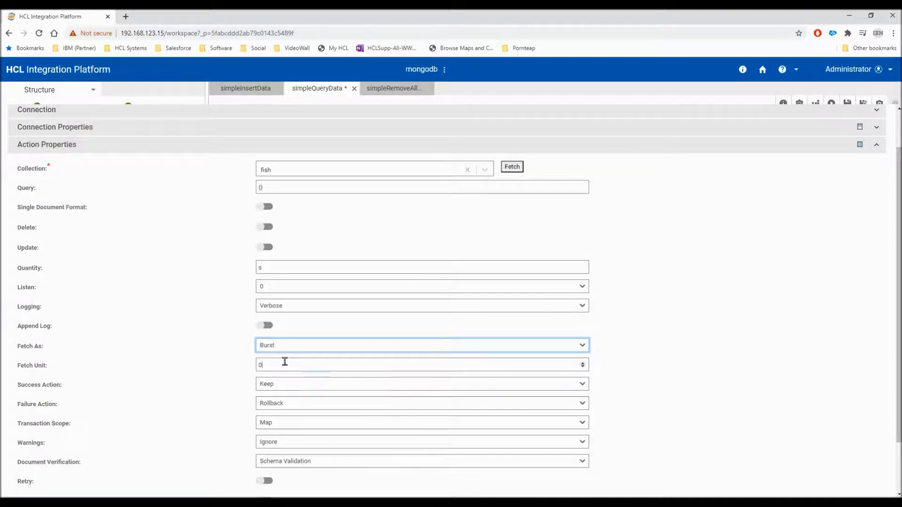
double_click(271, 364)
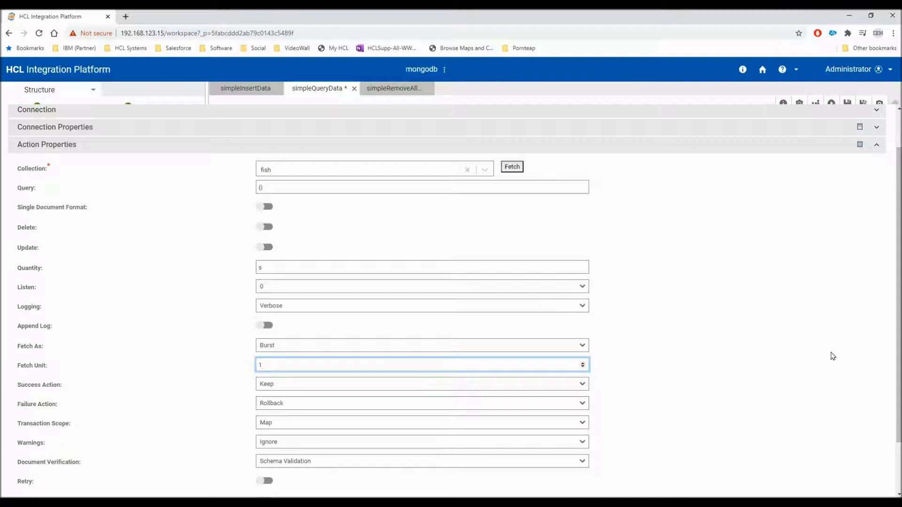
text(1)
click(785, 322)
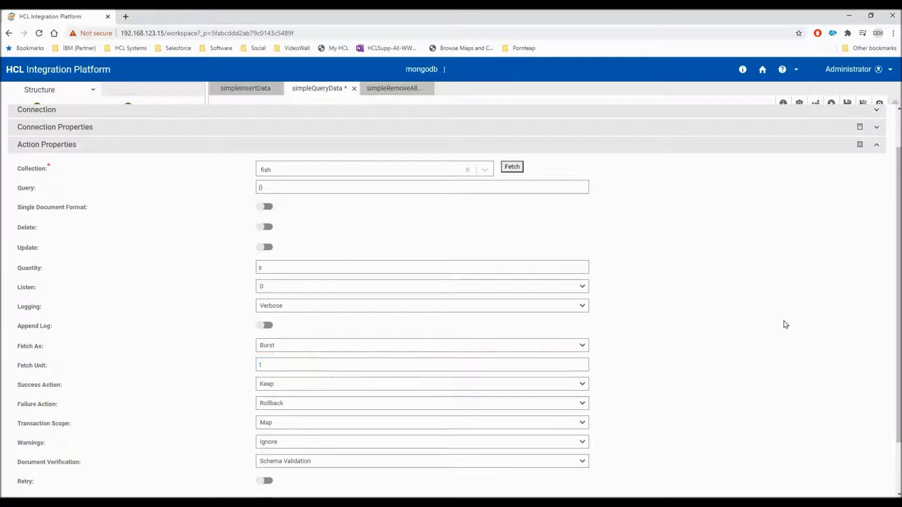
scroll(799, 352, down, 3)
click(845, 488)
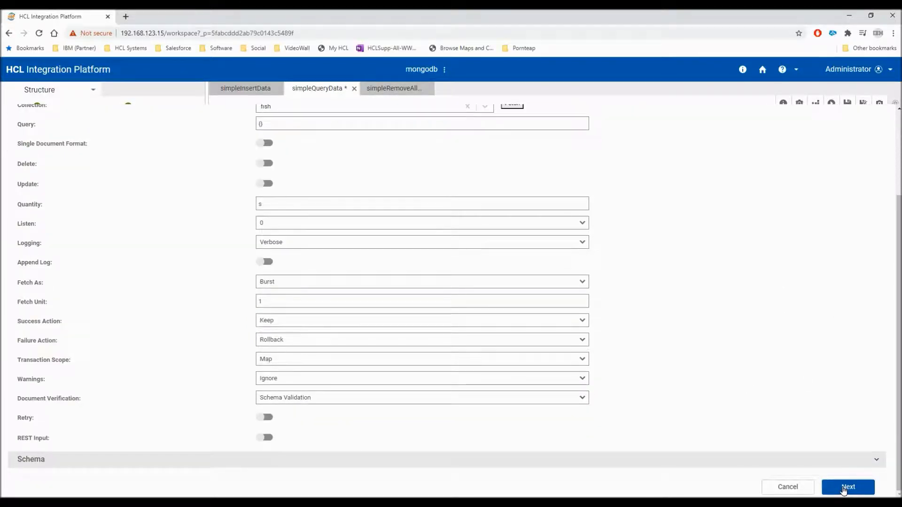
click(855, 489)
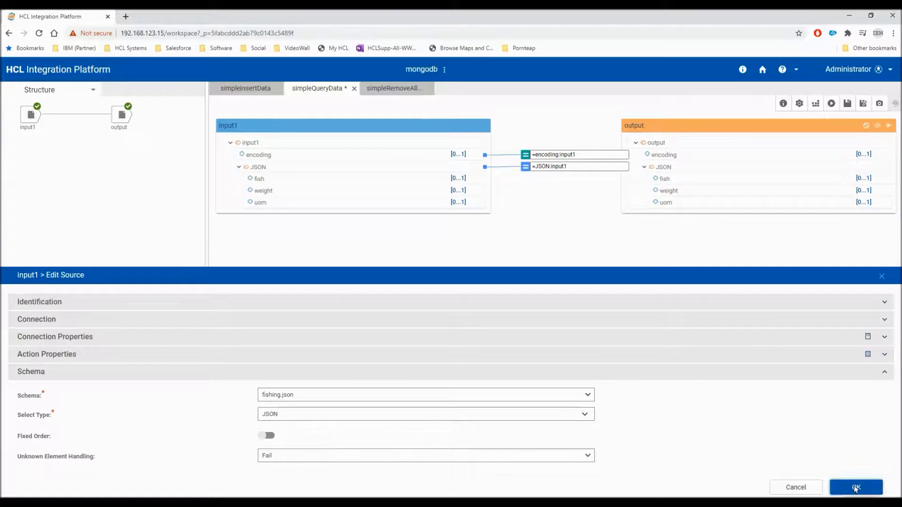
Save the simpleQueryData map, build it and run it
click(231, 143)
click(239, 167)
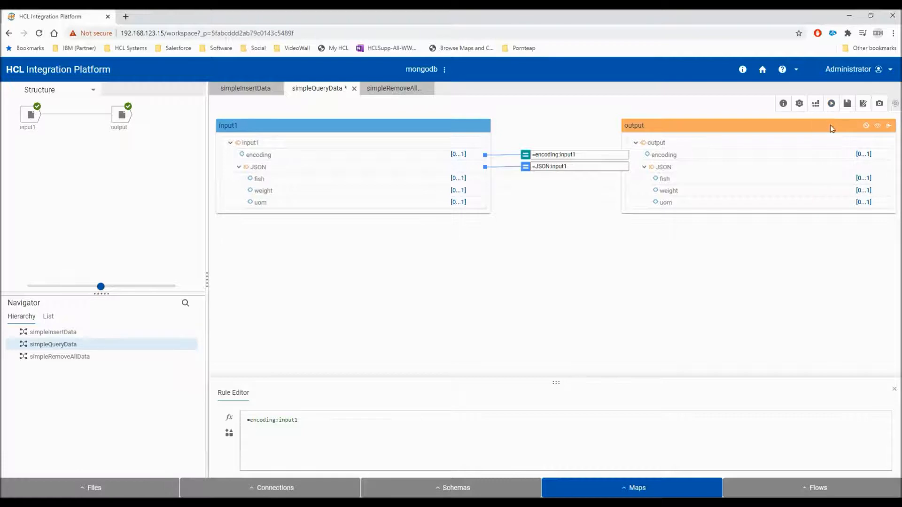
click(846, 104)
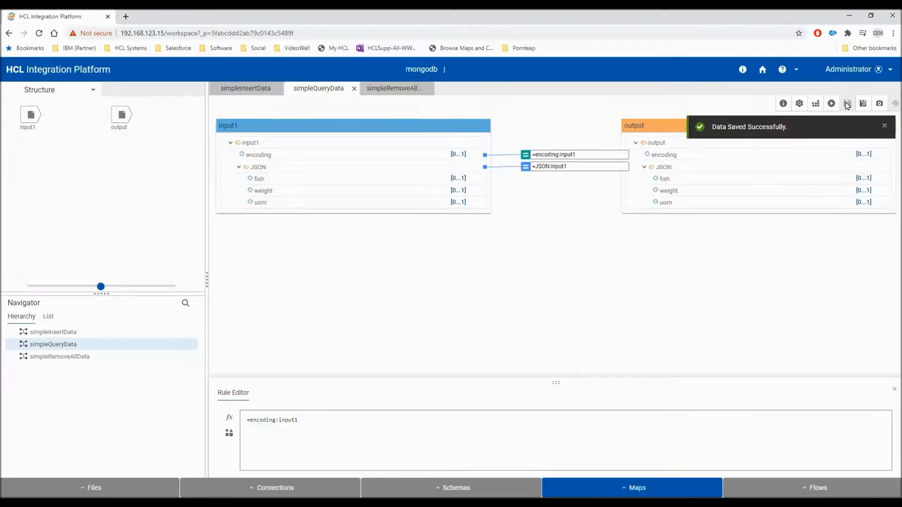
click(817, 105)
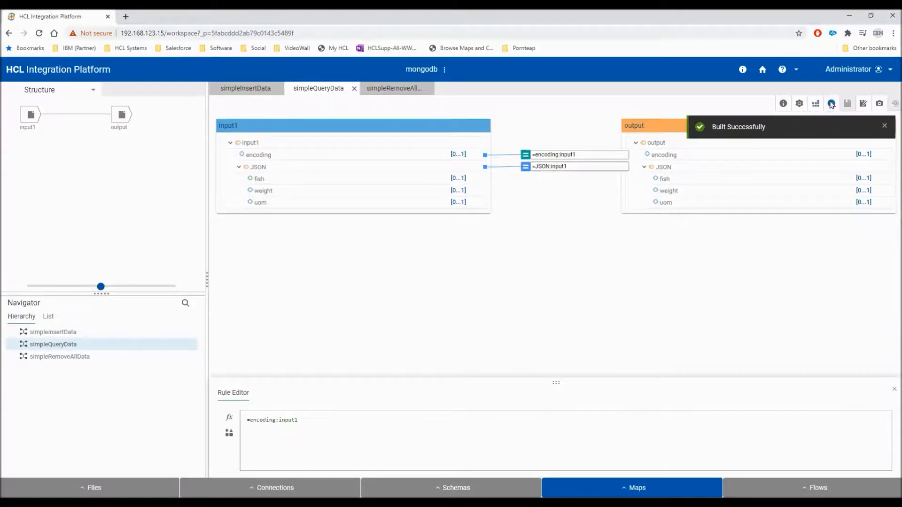
click(831, 104)
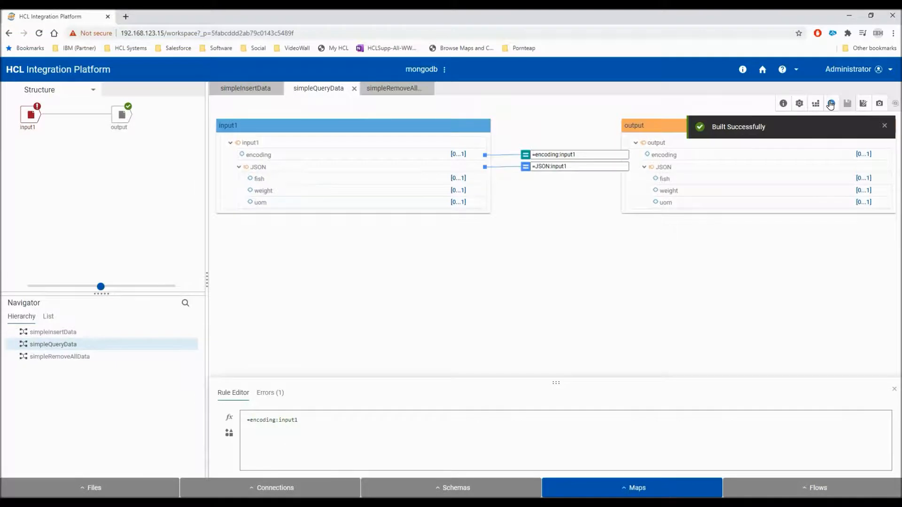
Examine the run error of the simpleQueryData map and the data read by input1, and close the data window
click(263, 393)
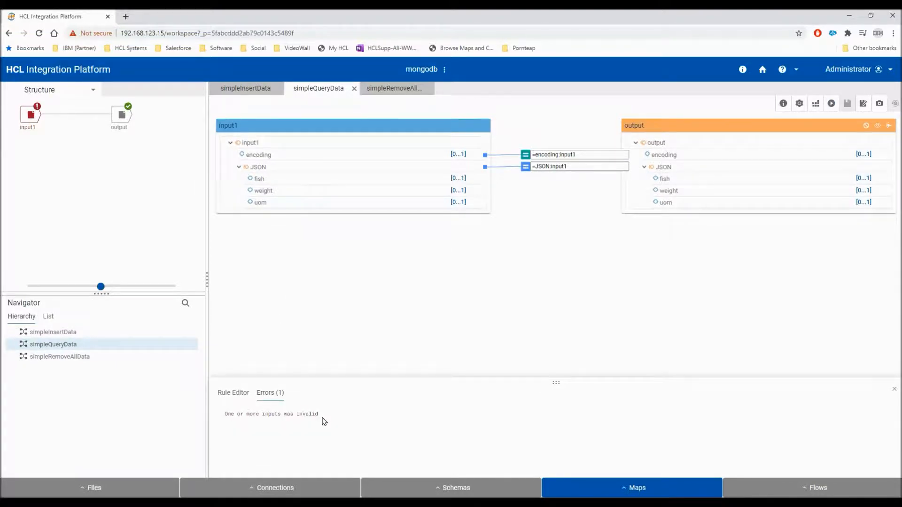
right_click(36, 118)
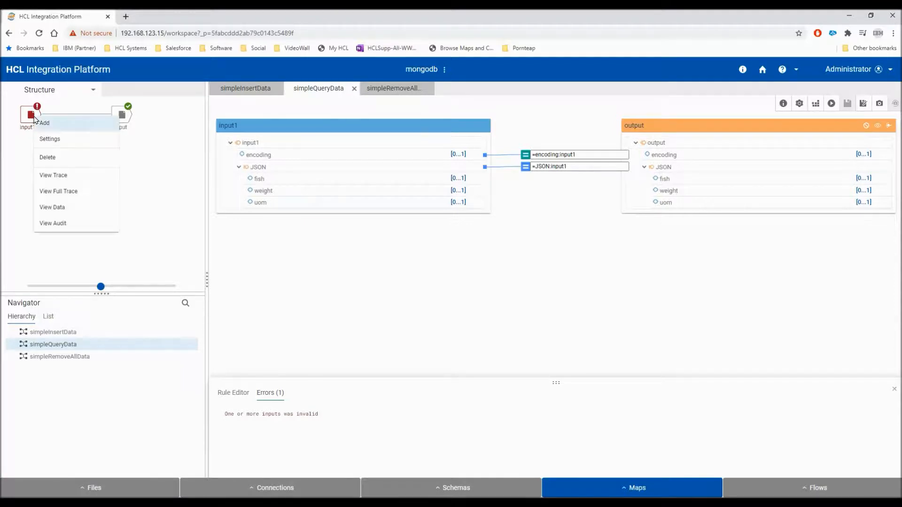
click(61, 210)
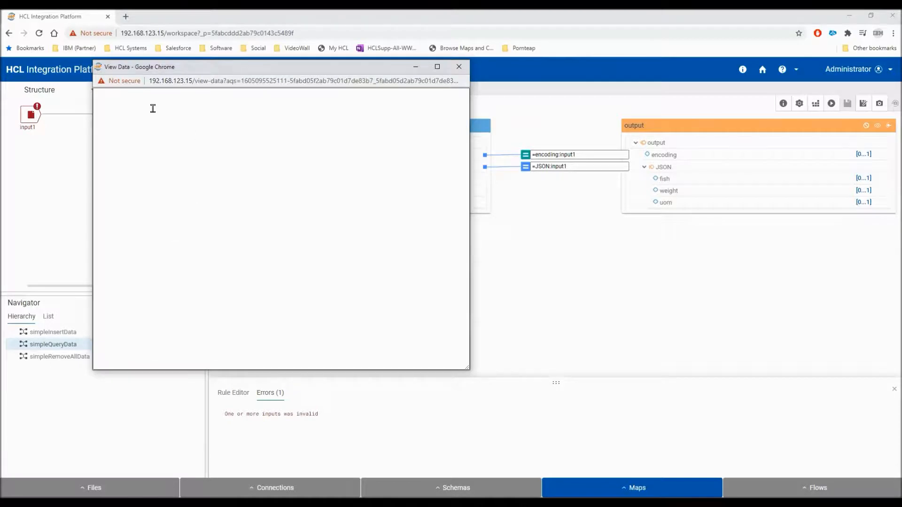
click(463, 69)
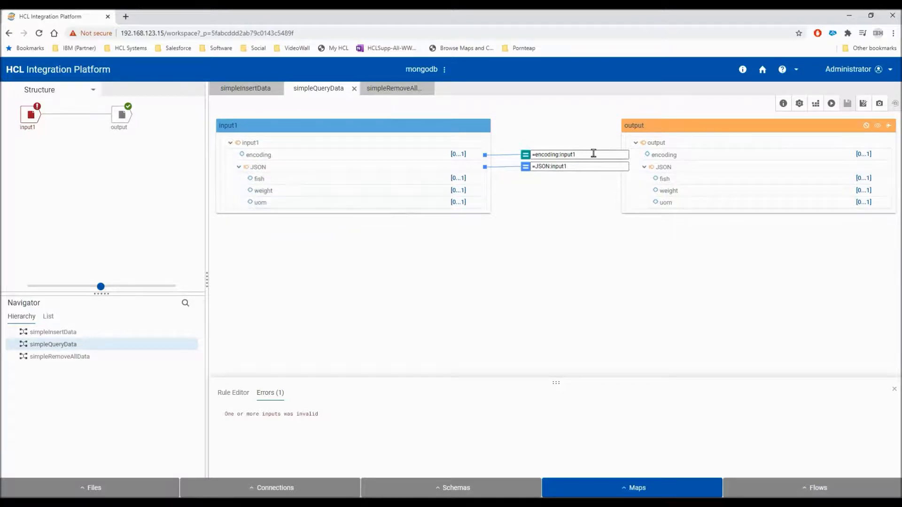
Clear the mapping rules of the output's encoding and JSON elements
drag(594, 154, 500, 158)
key(BackSpace)
click(575, 167)
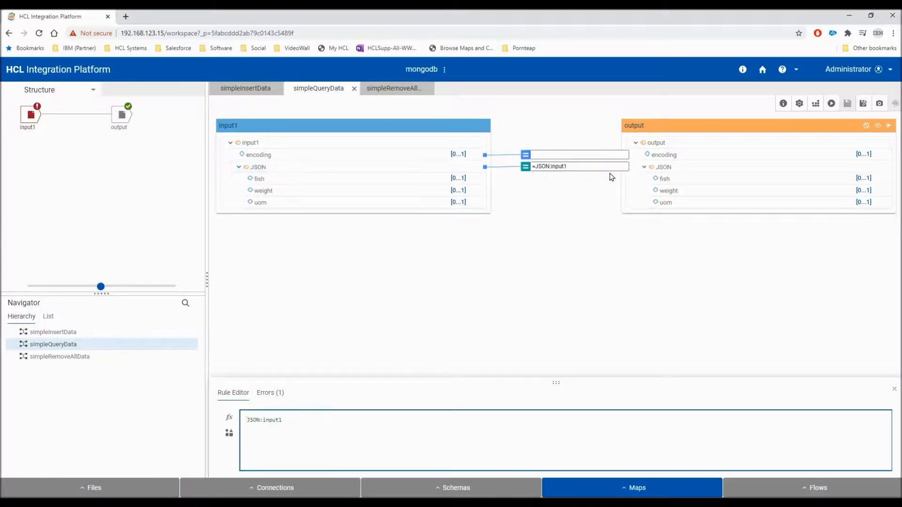
click(557, 154)
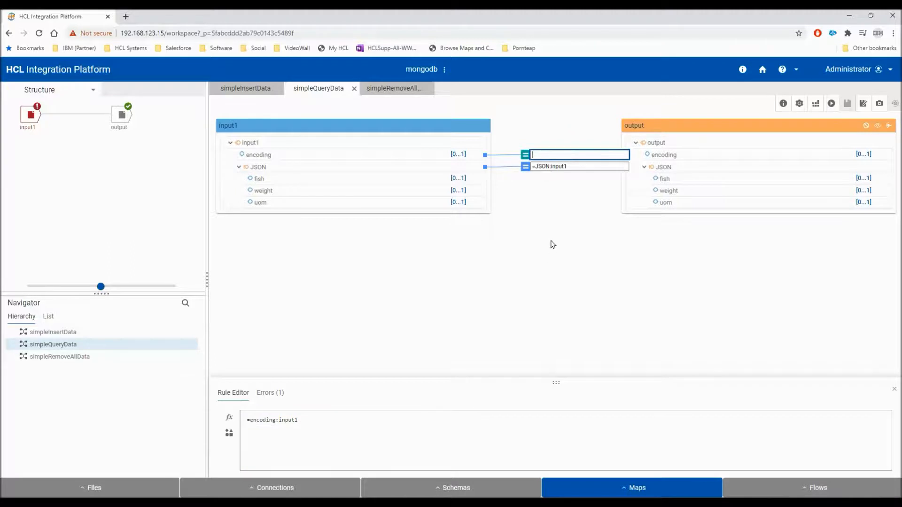
drag(585, 167, 503, 171)
key(BackSpace)
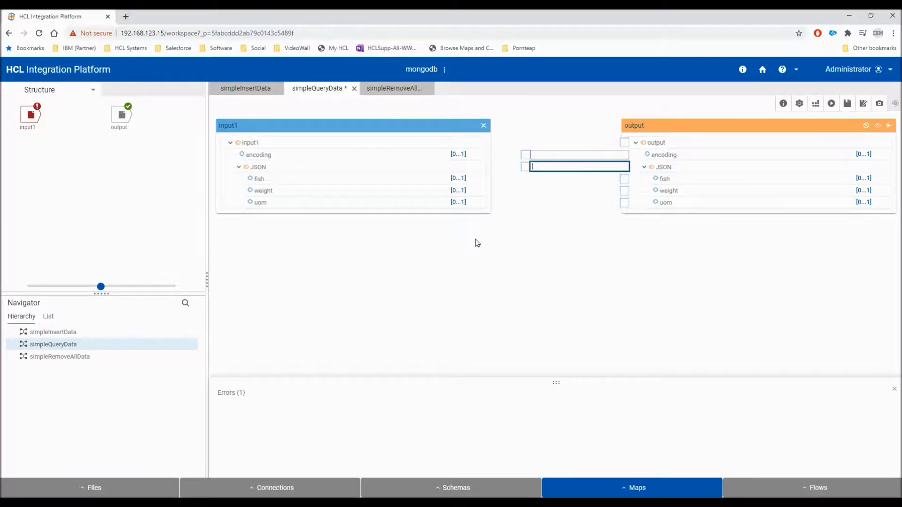
Switch to the mongodb folder in File Explorer, make a copy of fishing.json named fishingm.json and open it in UltraEdit
mouse_move(273, 504)
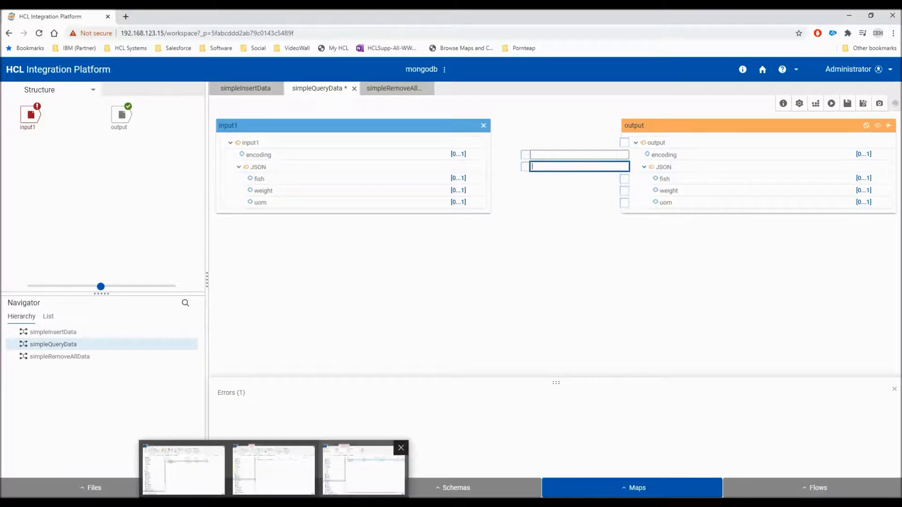
click(184, 469)
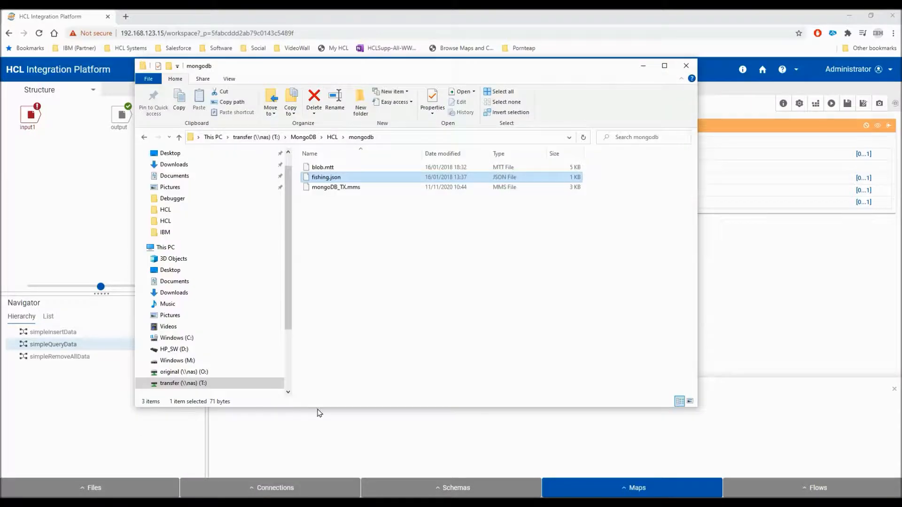
key(F2)
key(End)
text(m)
key(Return)
right_click(343, 180)
click(341, 183)
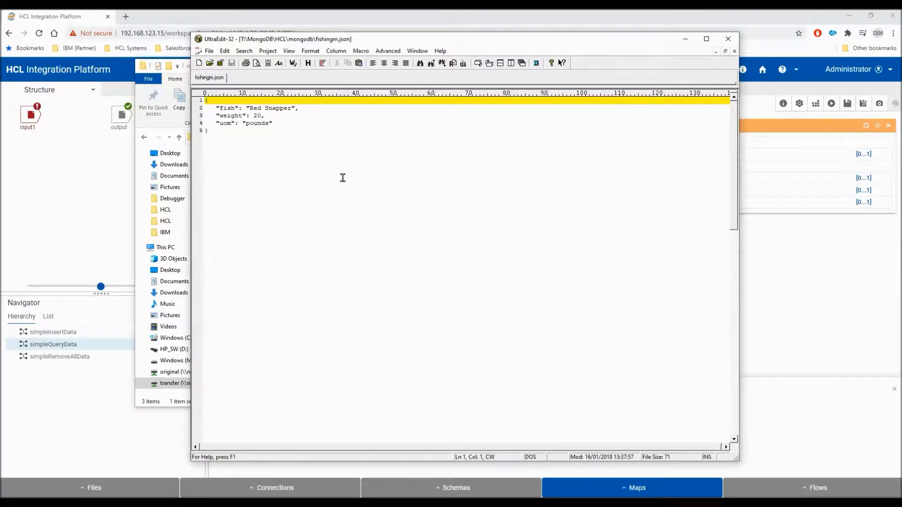
Replace the content of fishingm.json with a square-bracketed array holding two copies of the original fish record
key(ctrl+a)
key(ctrl+c)
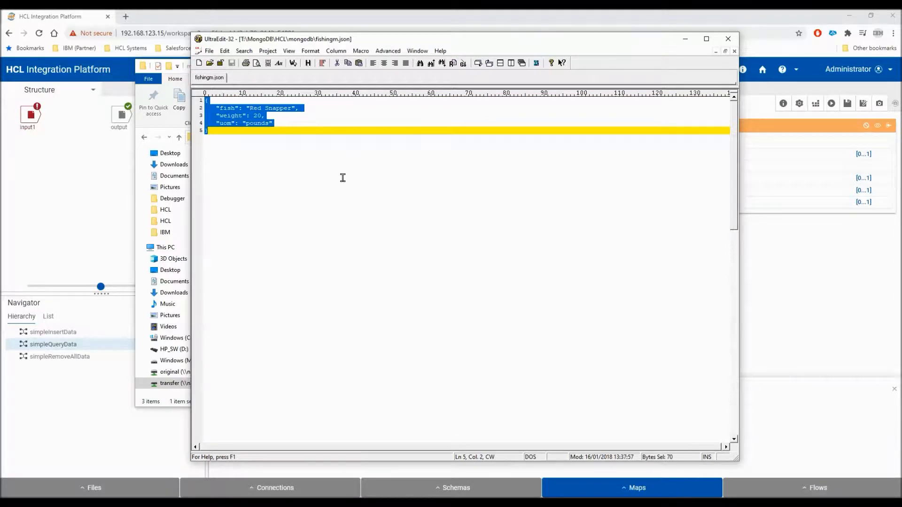
key(Delete)
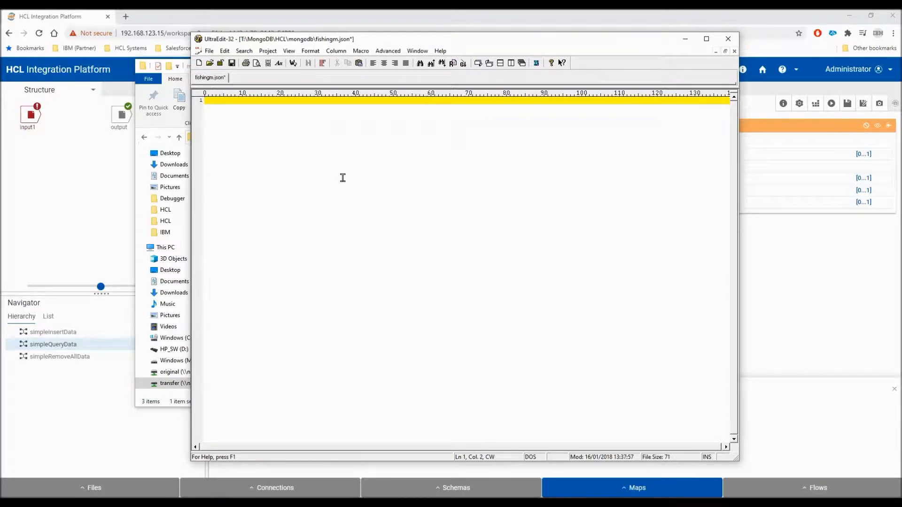
text([])
key(Return)
key(ctrl+v)
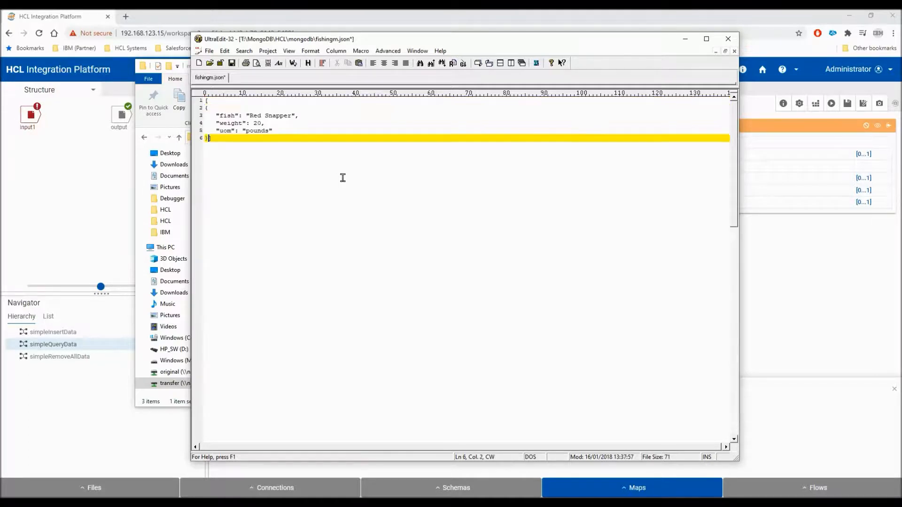
key(Return)
key(ctrl+v)
key(Return)
Add a comma after the first record's closing brace and indent its opening brace by one tab
key(Up)
key(Up)
key(Up)
key(Up)
key(Up)
key(Up)
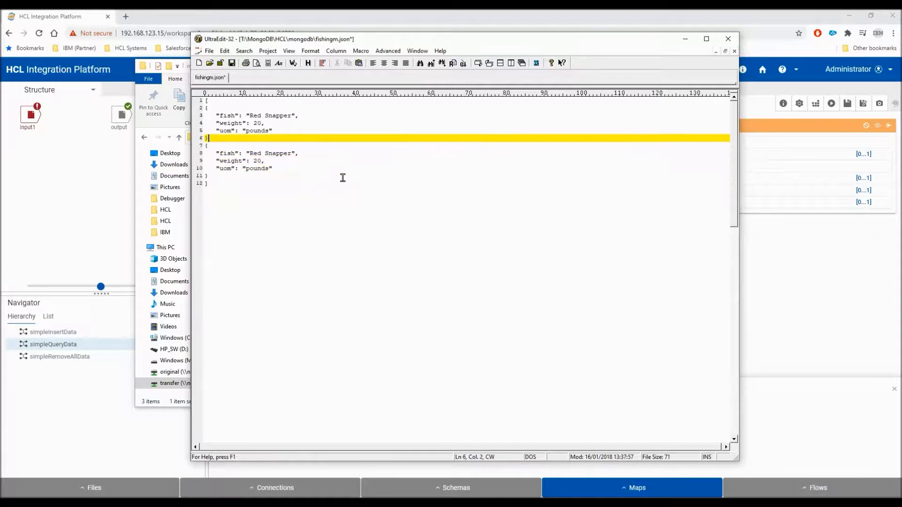
key(Up)
key(Up)
key(Up)
key(Up)
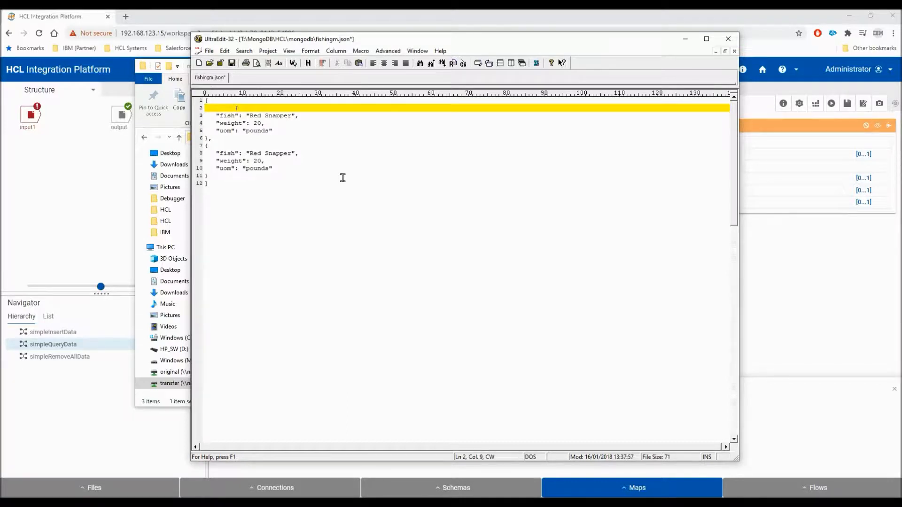
Indent the fish, weight and uom lines of the first record so they align inside its braces
key(Down)
key(Home)
key(Tab)
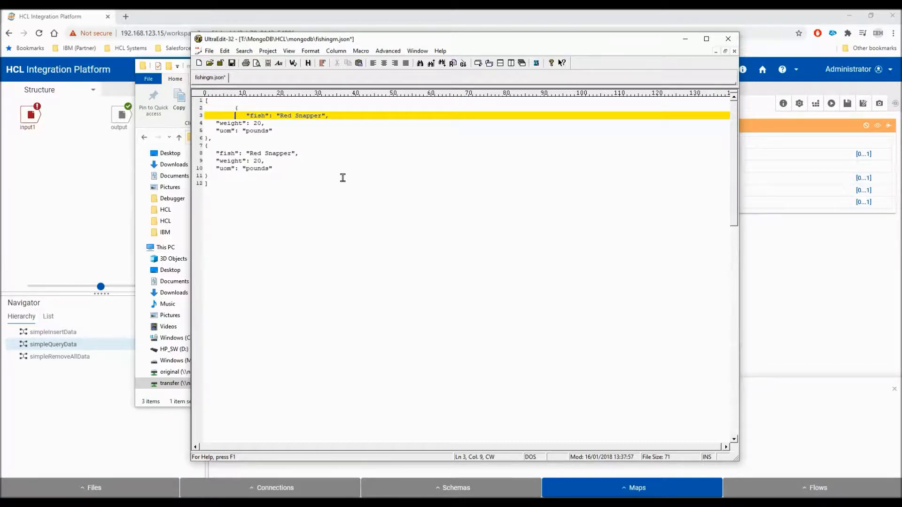
key(Down)
key(Home)
key(Up)
key(Right)
key(Delete)
key(Down)
key(Home)
key(Tab)
key(BackSpace)
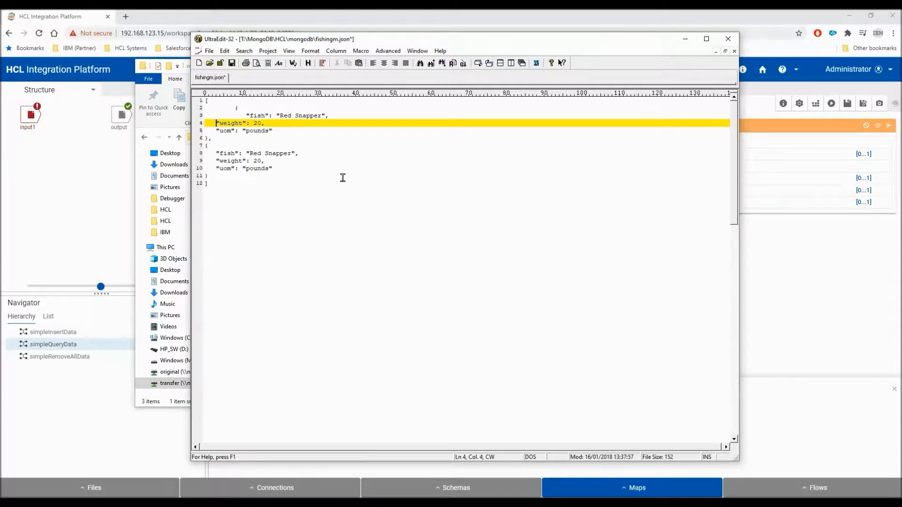
key(Tab)
key(Down)
key(Home)
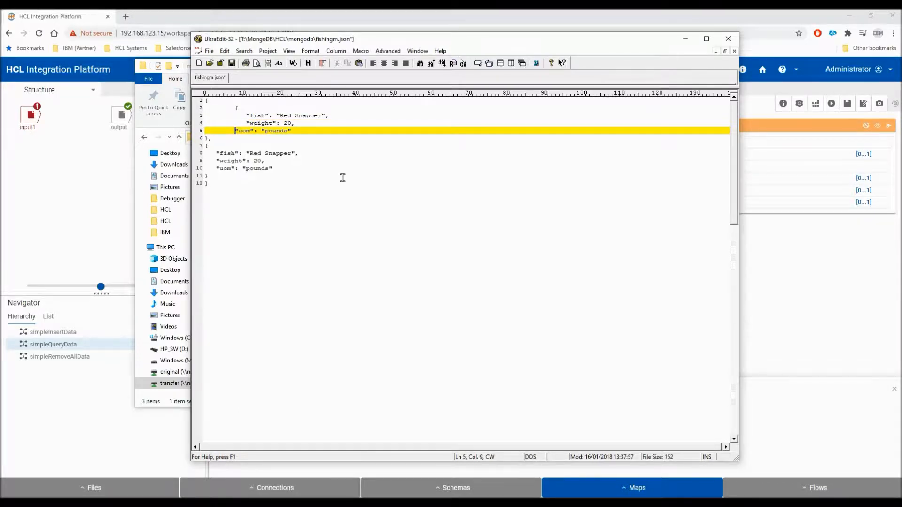
key(Tab)
key(Down)
key(Home)
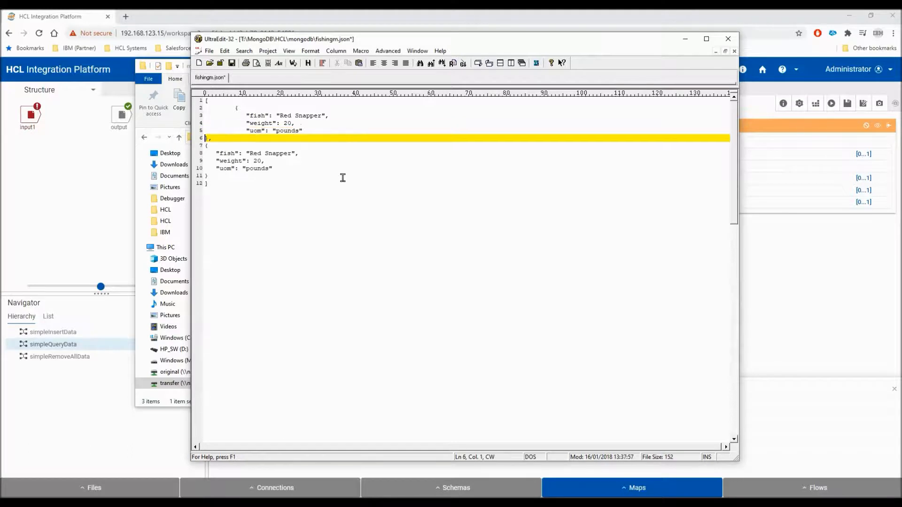
Indent the first record's closing brace and all lines of the second record to match the array layout
key(Down)
key(Home)
key(Down)
key(Home)
key(Tab)
key(Down)
key(Home)
key(Tab)
key(Down)
key(Home)
key(Tab)
key(Down)
key(Home)
key(Tab)
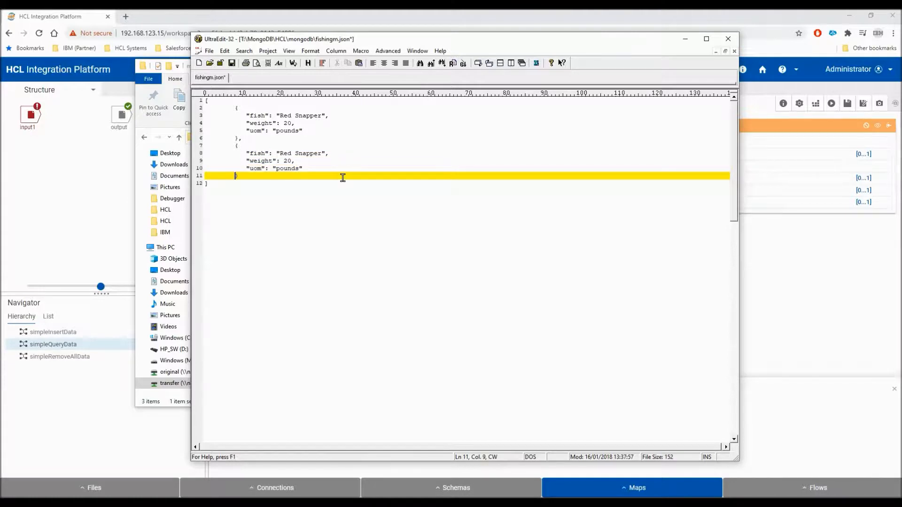
Change the second record's fish to Kipper, save fishingm.json, and put away the editor and folder windows
drag(238, 145, 281, 154)
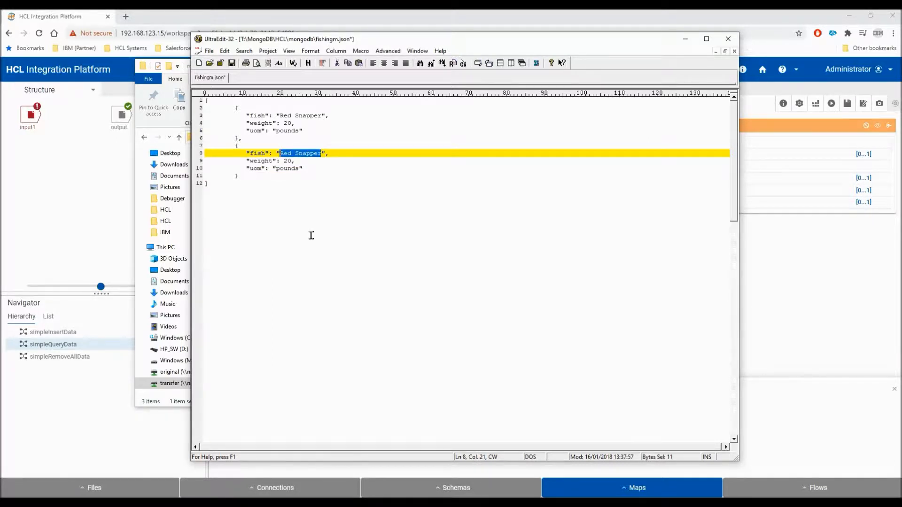
text(Kipper)
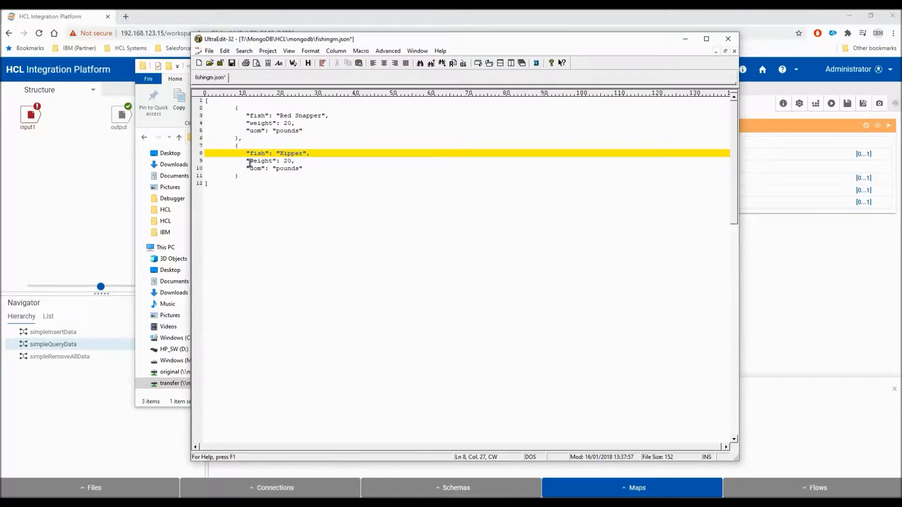
key(ctrl+s)
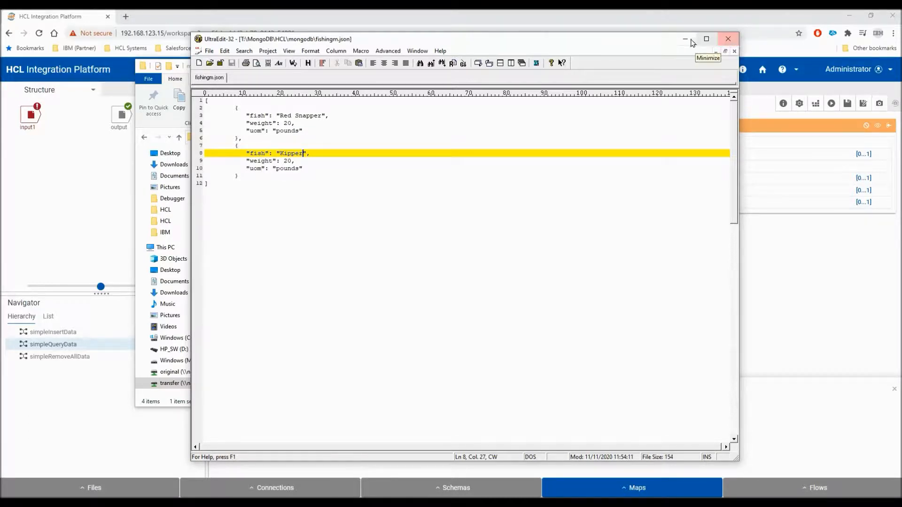
click(729, 40)
click(643, 69)
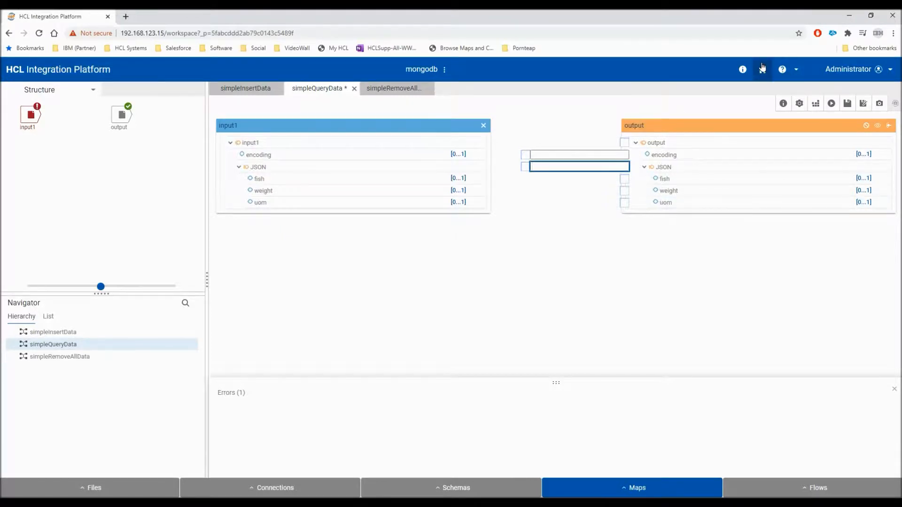
Save the simpleQueryData map and return to the platform's home page
click(848, 106)
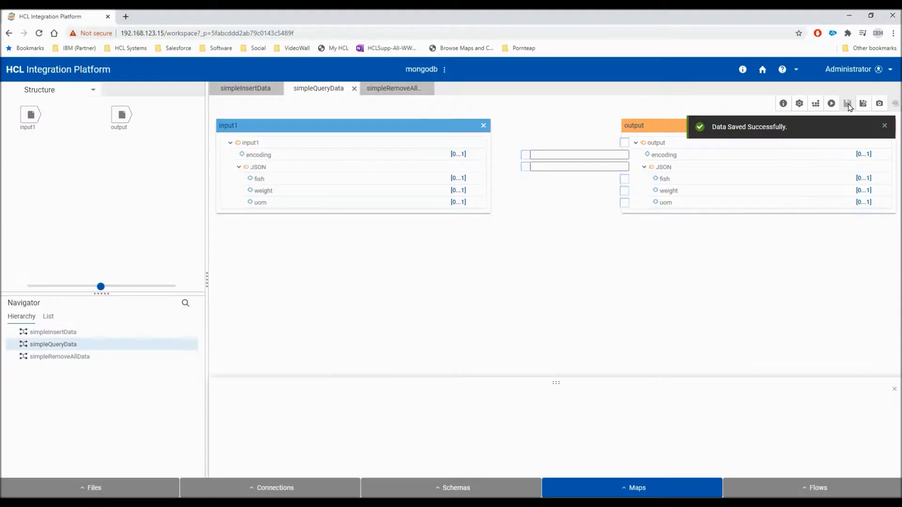
click(763, 70)
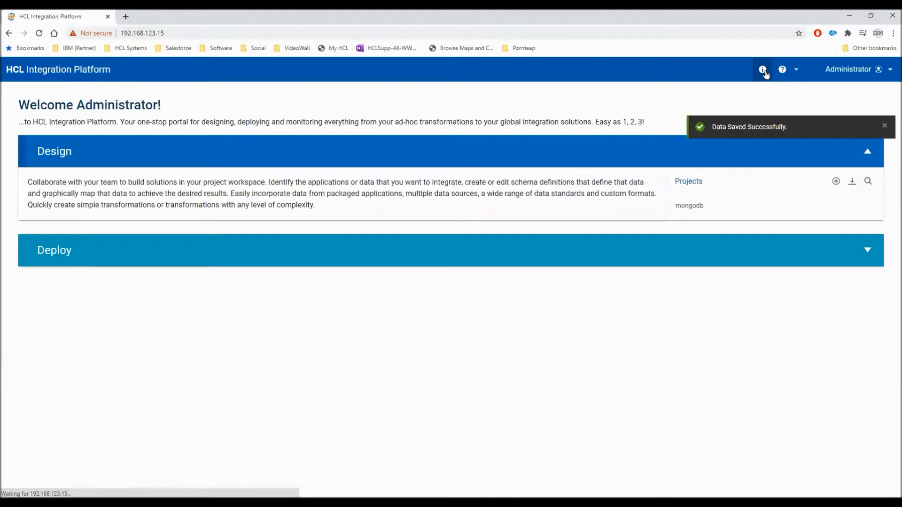
Open the mongodb project, import fishingm.json as a JSON schema named fishingm, and show the schema list
click(695, 206)
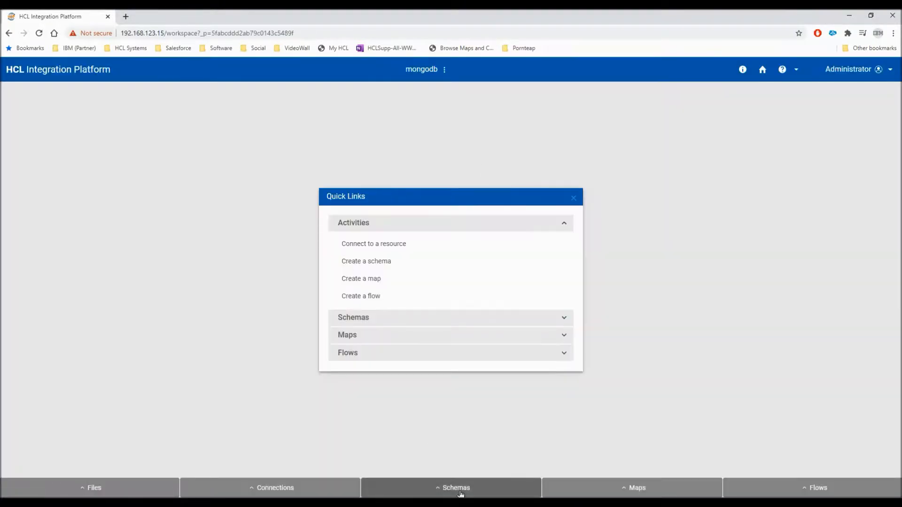
click(458, 490)
click(449, 467)
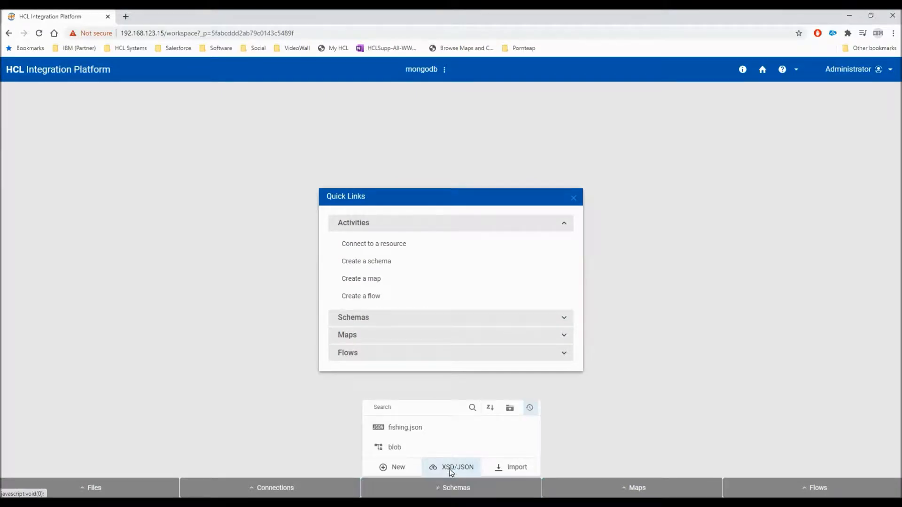
click(486, 319)
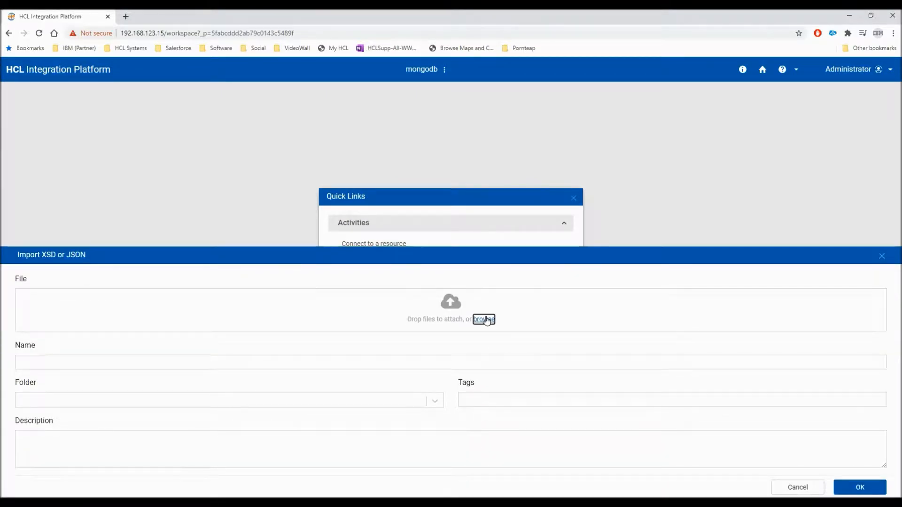
double_click(112, 78)
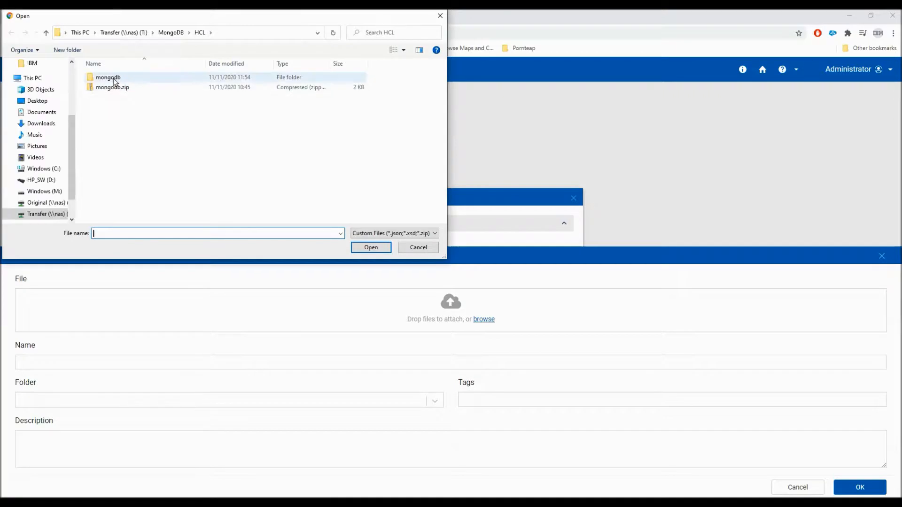
click(115, 80)
double_click(115, 80)
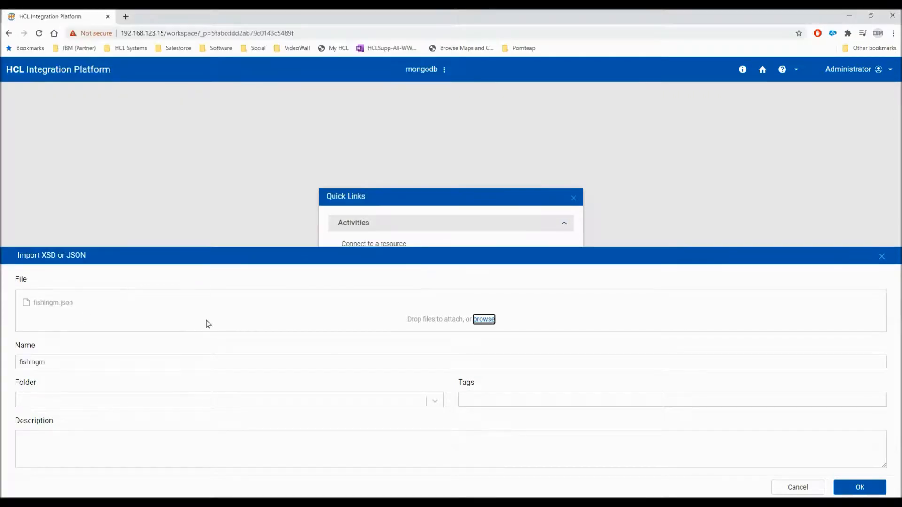
click(848, 490)
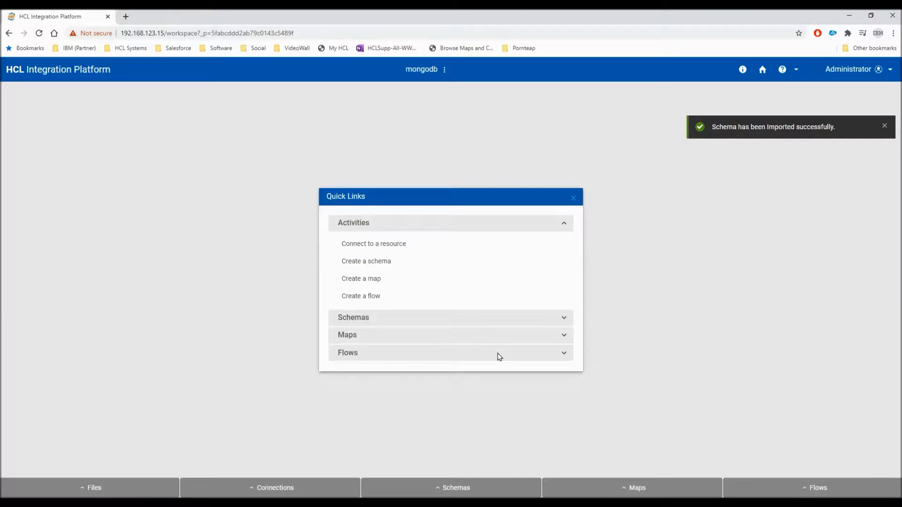
click(458, 488)
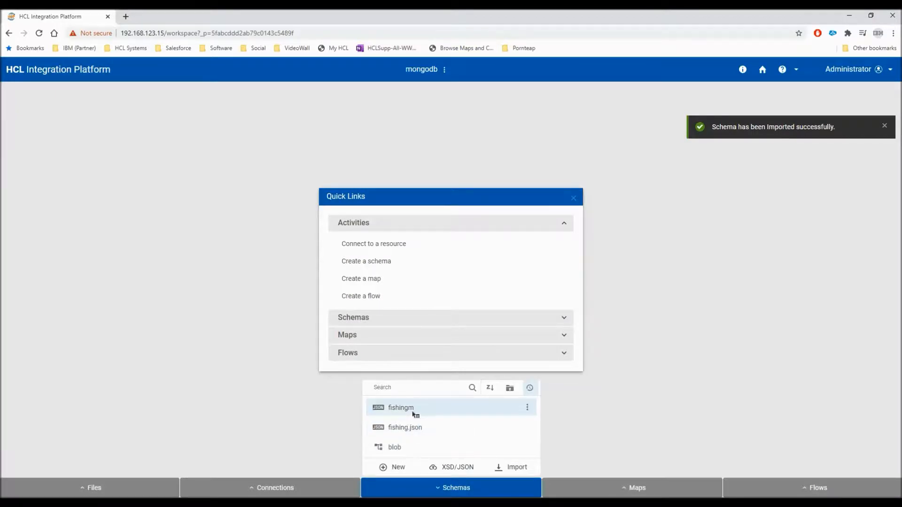
Open the simpleInsertData, simpleQueryData and simpleRemoveAllData maps
click(628, 492)
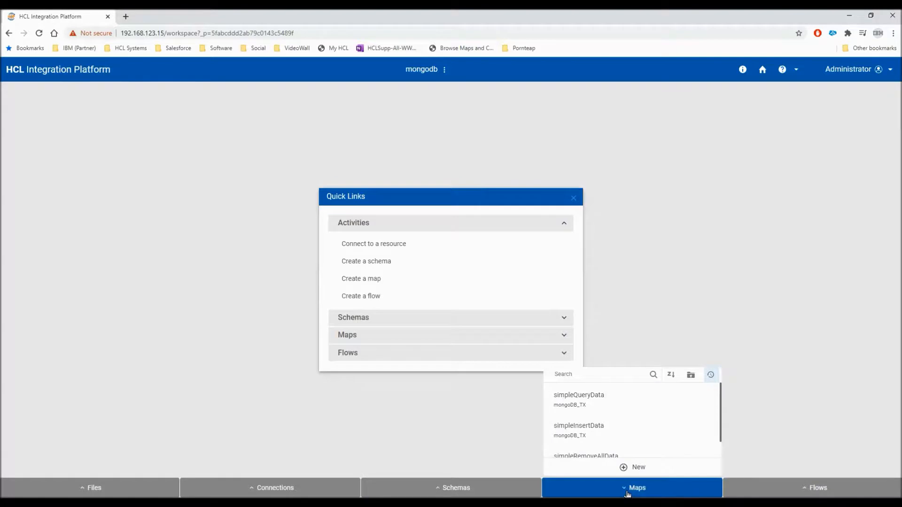
click(585, 430)
click(624, 490)
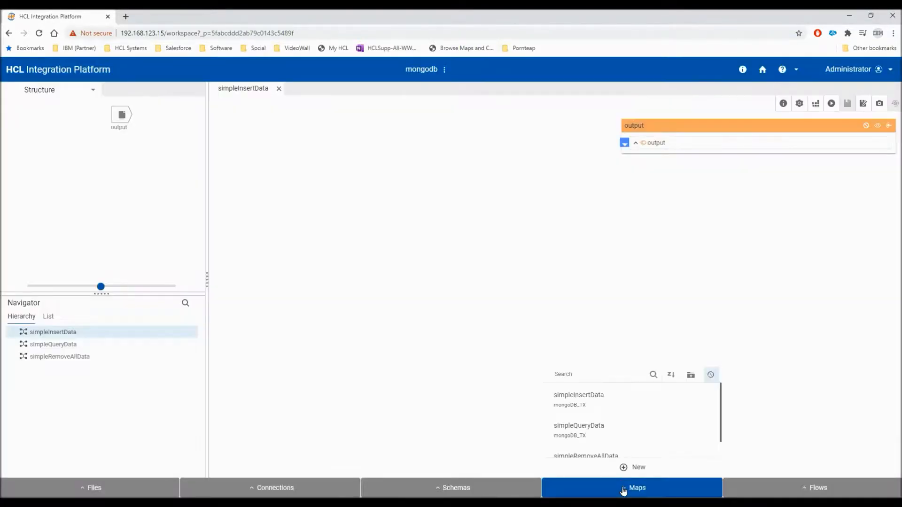
click(602, 431)
click(623, 489)
scroll(597, 434, down, 2)
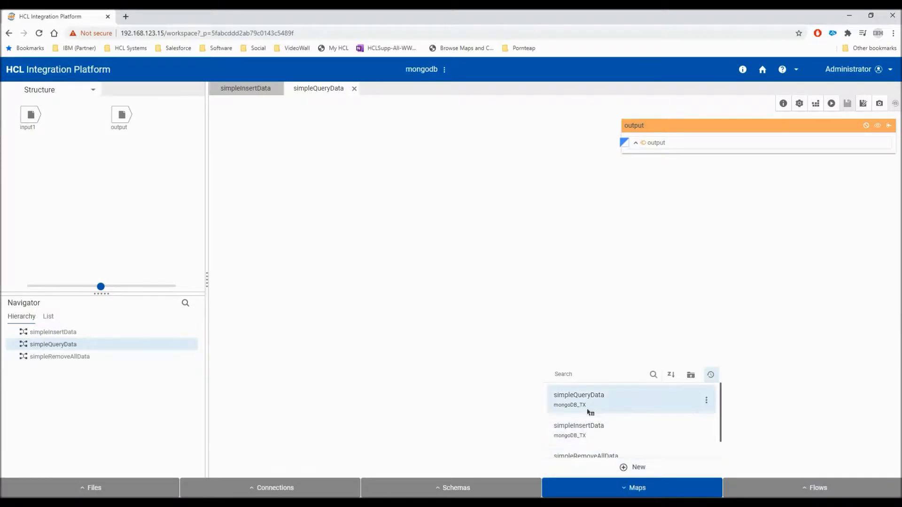
scroll(595, 441, up, 2)
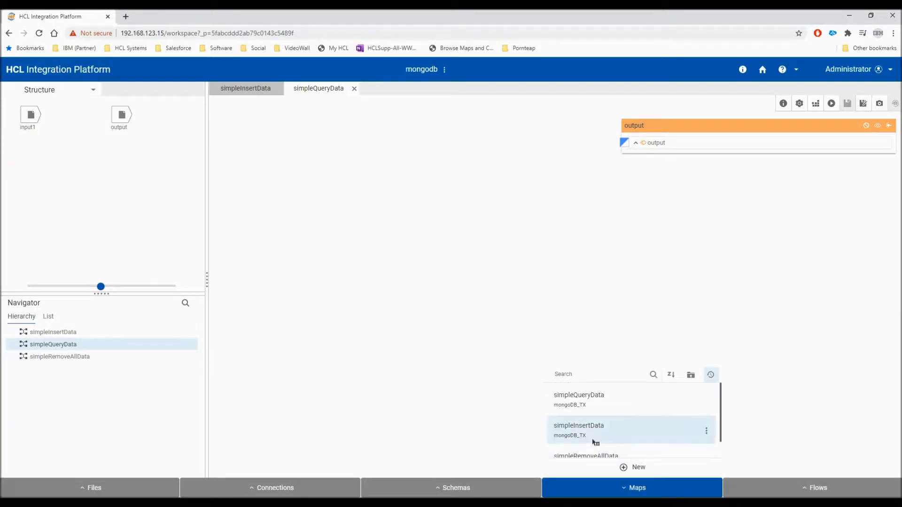
scroll(606, 441, down, 2)
click(605, 439)
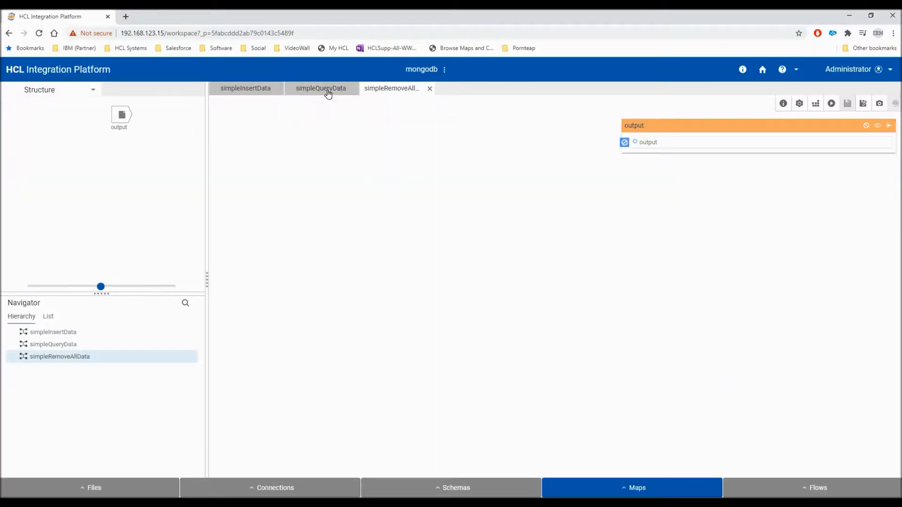
Add input1 to the simpleQueryData map's canvas and expand input1 and output down to their JSON fields
click(328, 92)
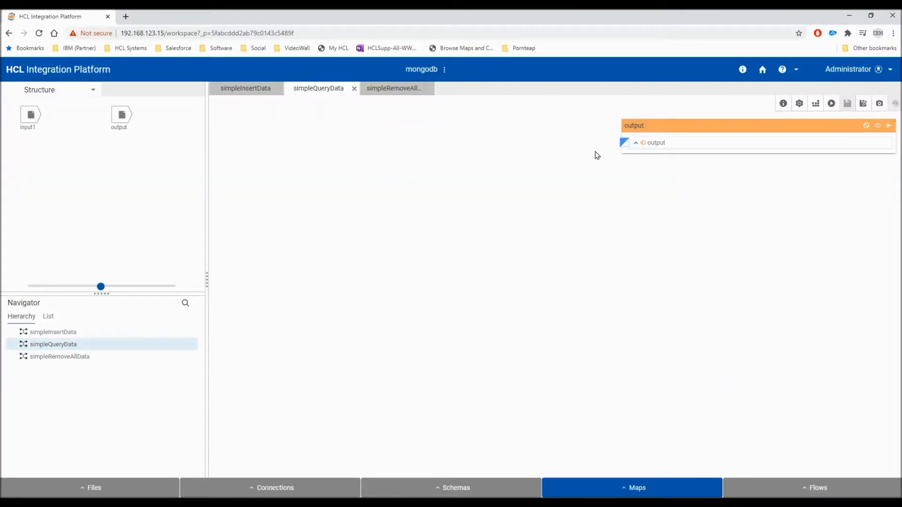
right_click(29, 115)
click(54, 125)
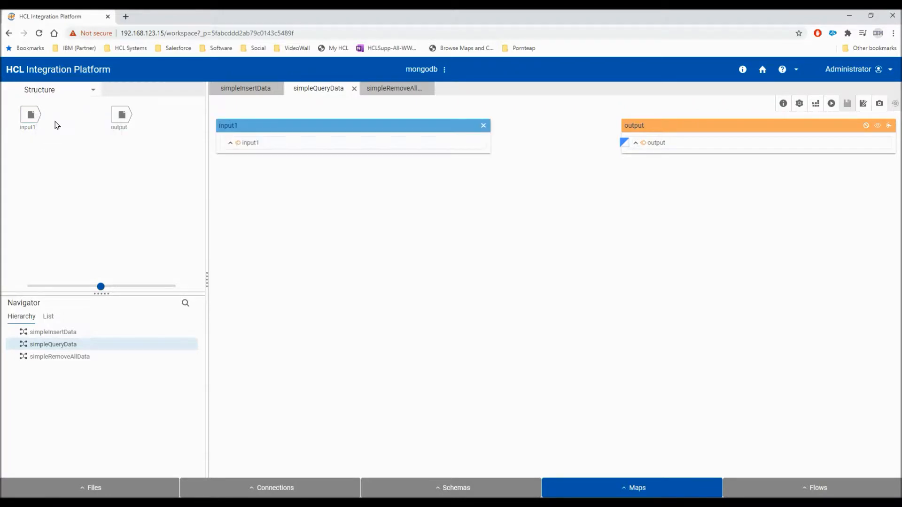
click(636, 143)
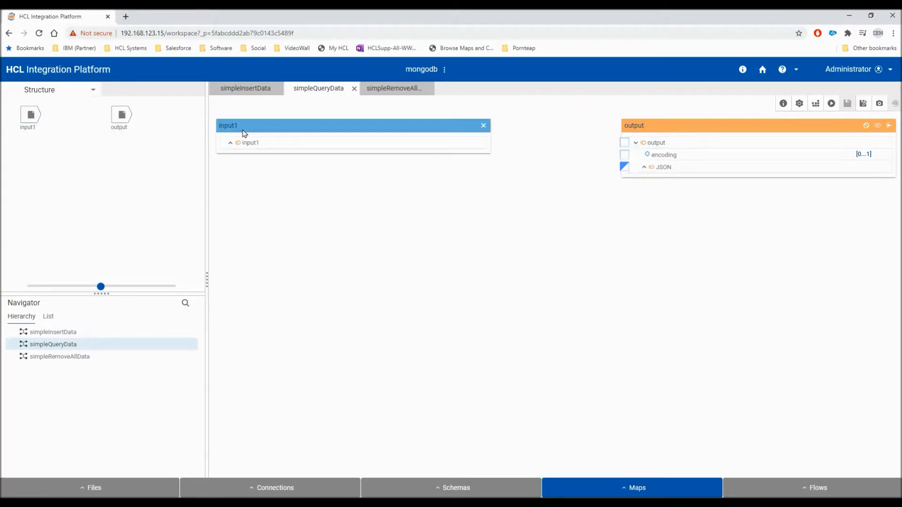
click(231, 143)
click(239, 167)
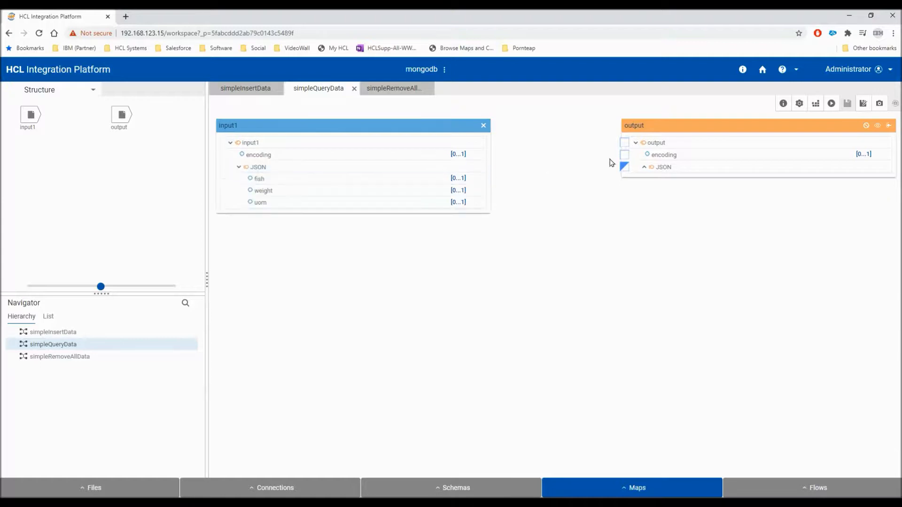
click(644, 167)
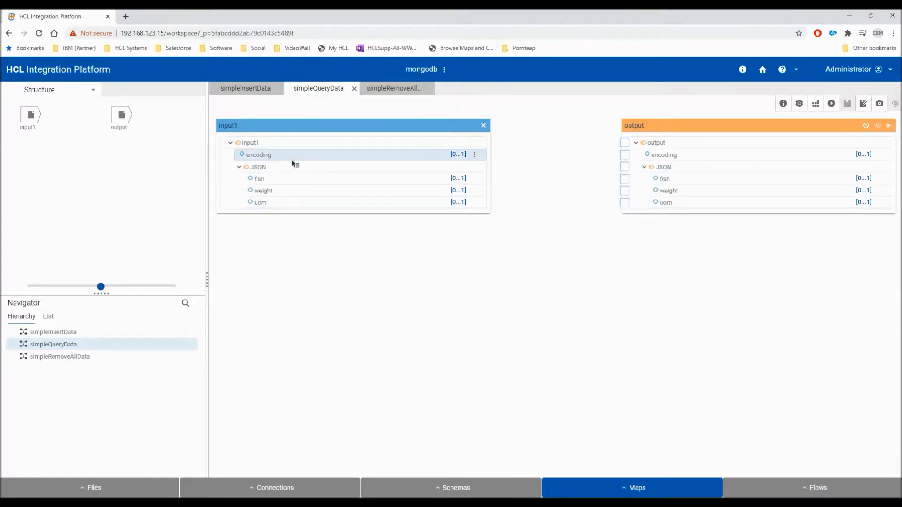
Change input1's schema to fishingm with JSON as its type
right_click(33, 118)
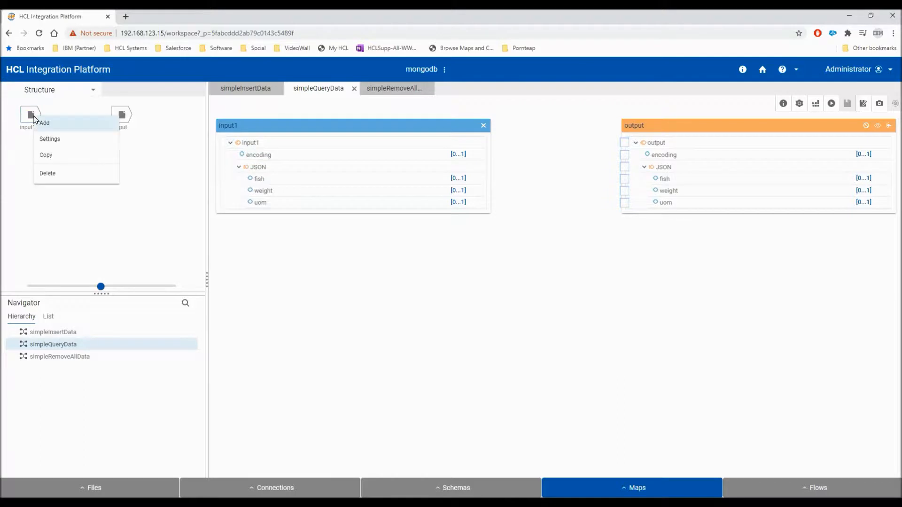
click(53, 141)
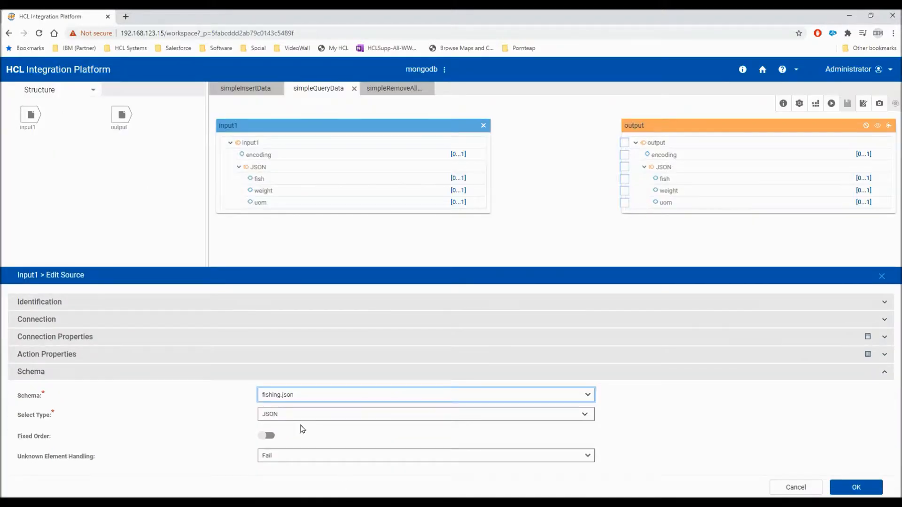
click(285, 398)
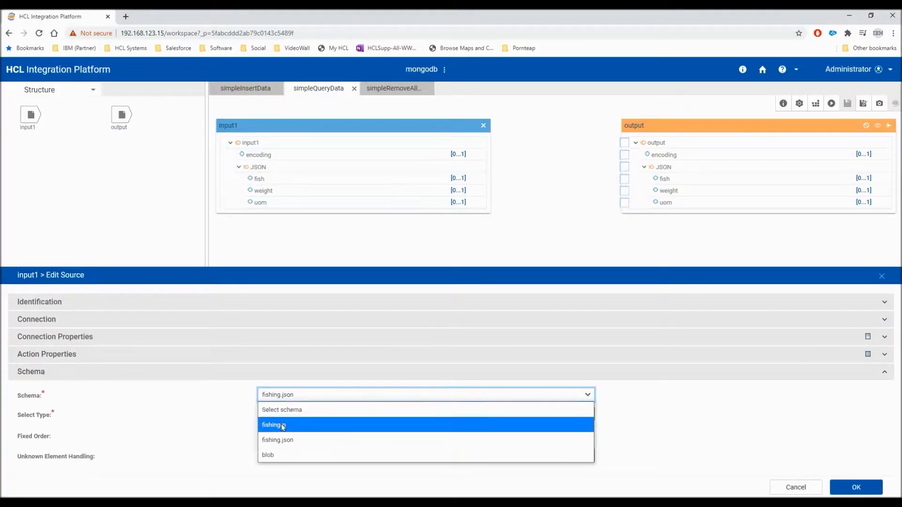
click(285, 425)
click(281, 420)
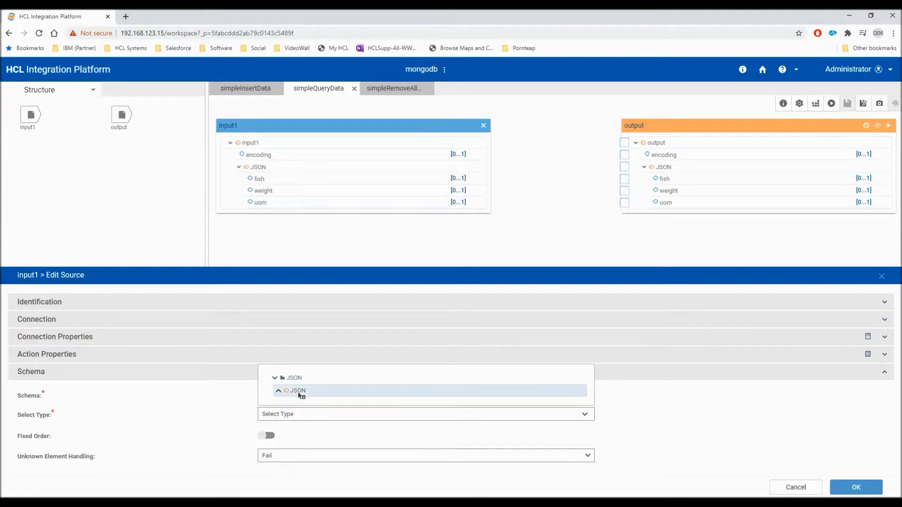
click(300, 393)
click(853, 487)
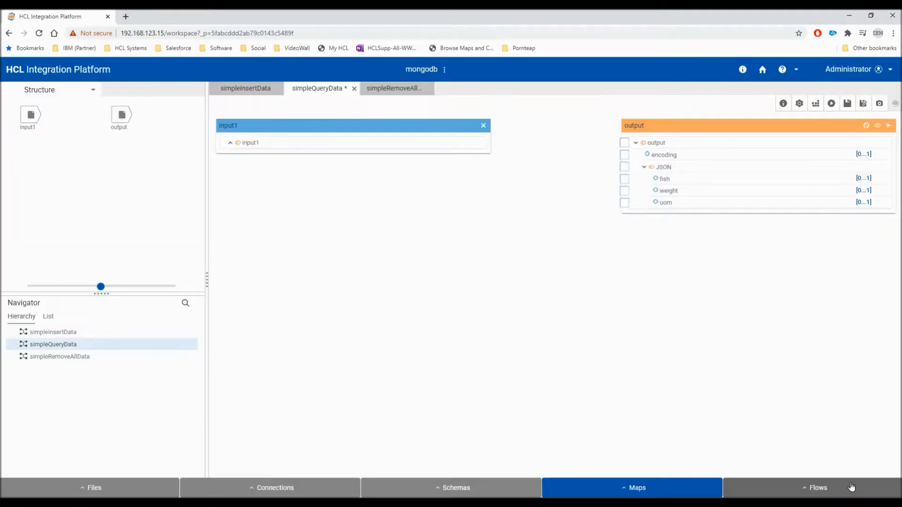
Change the output's schema to fishingm with JSON as its type
right_click(121, 117)
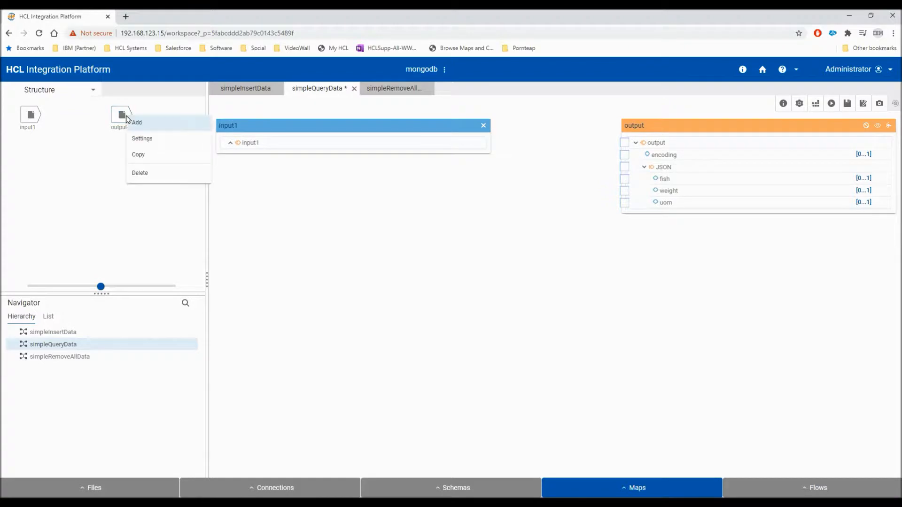
click(143, 139)
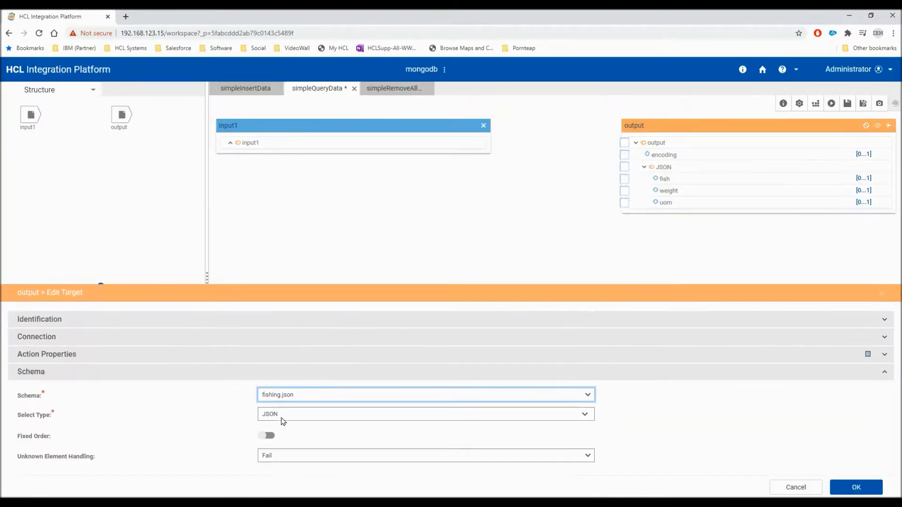
click(292, 398)
click(287, 424)
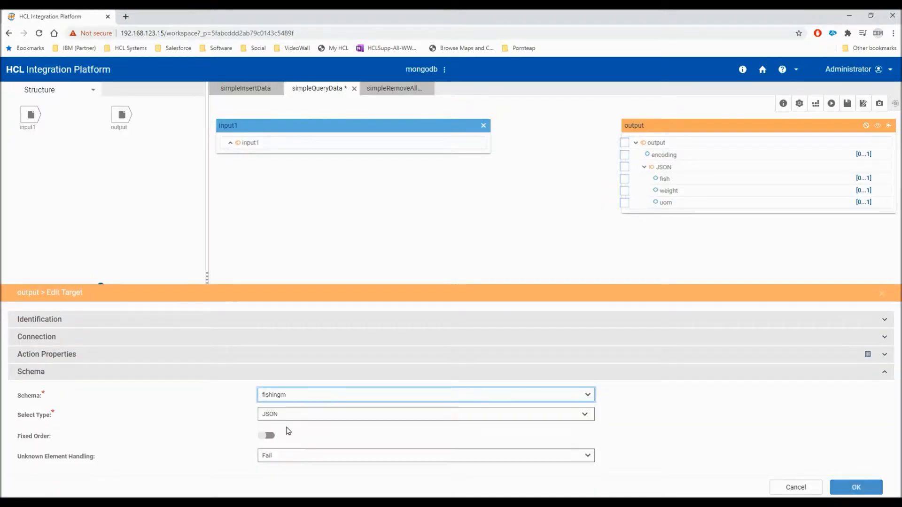
click(289, 416)
click(298, 391)
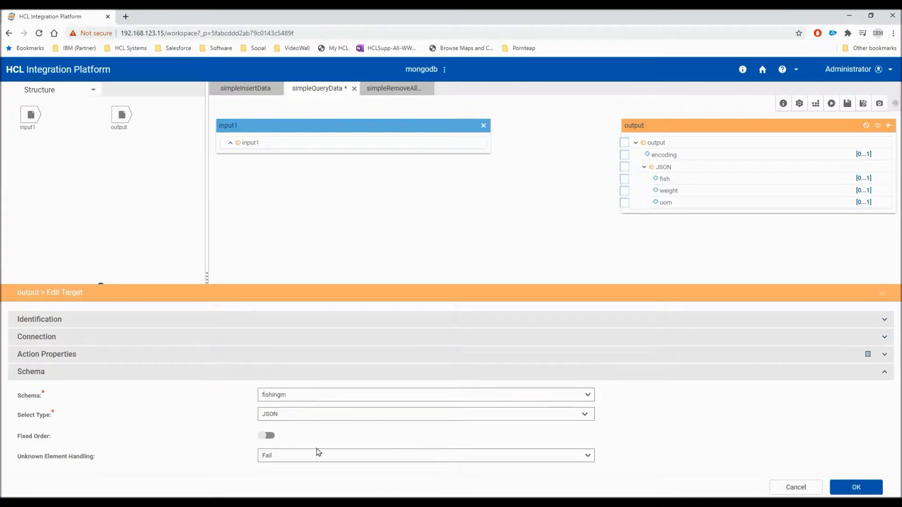
click(852, 489)
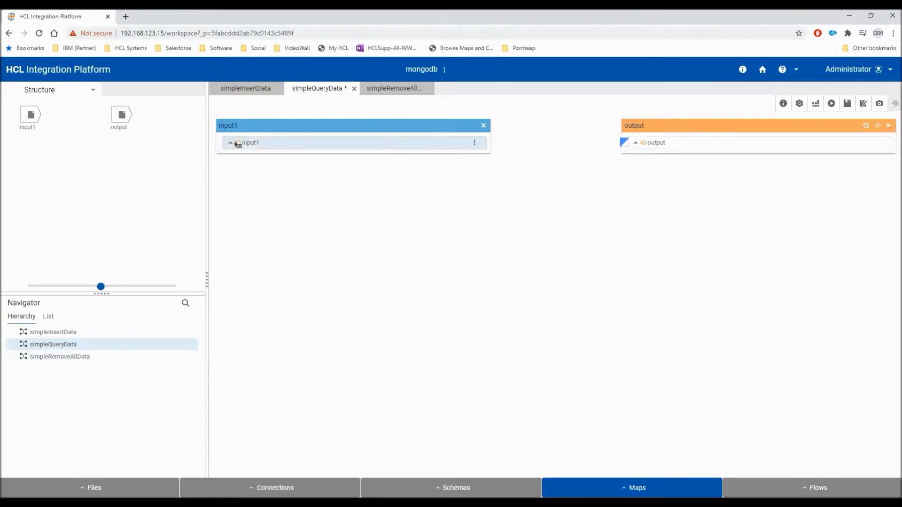
Expand both new structures and map input1's encoding and JSON elements to the matching output elements
click(230, 142)
click(636, 142)
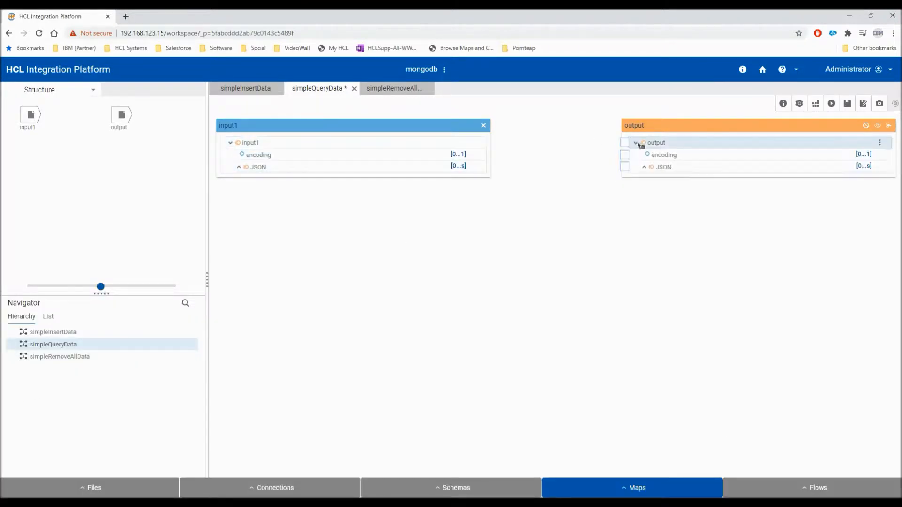
click(645, 168)
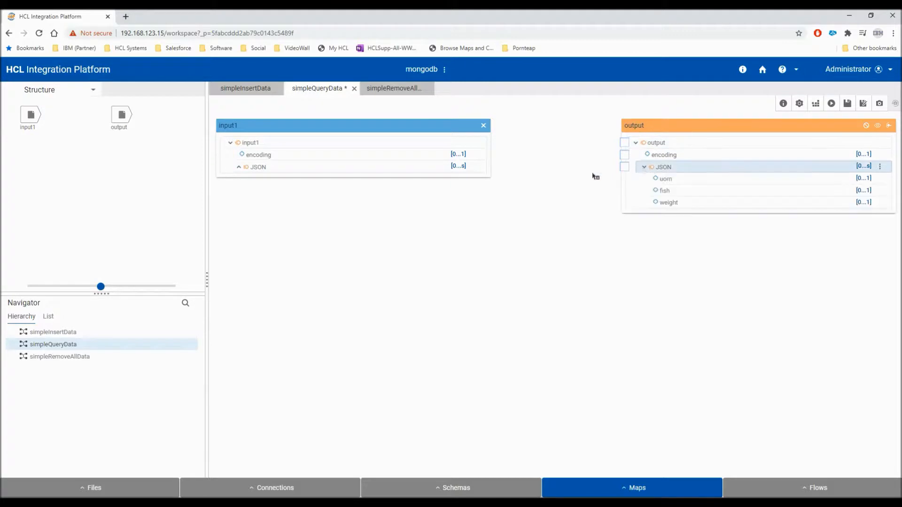
click(239, 168)
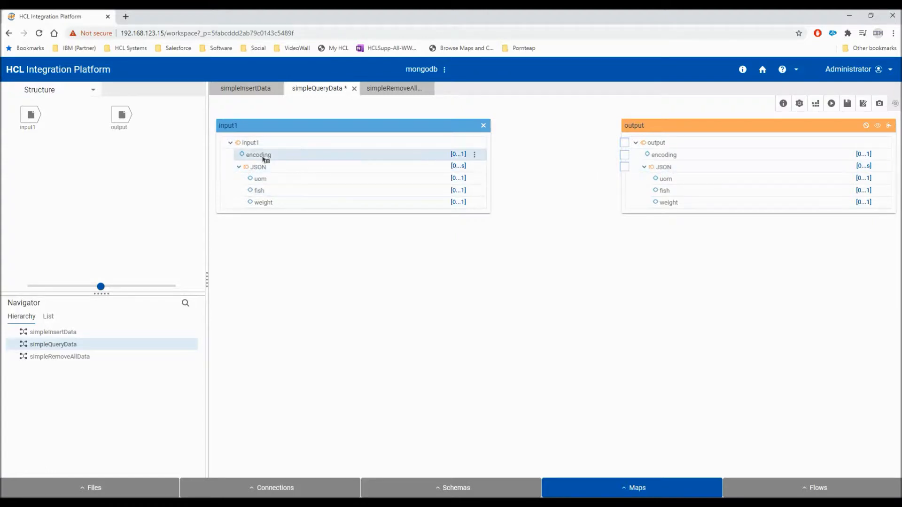
drag(264, 160, 664, 161)
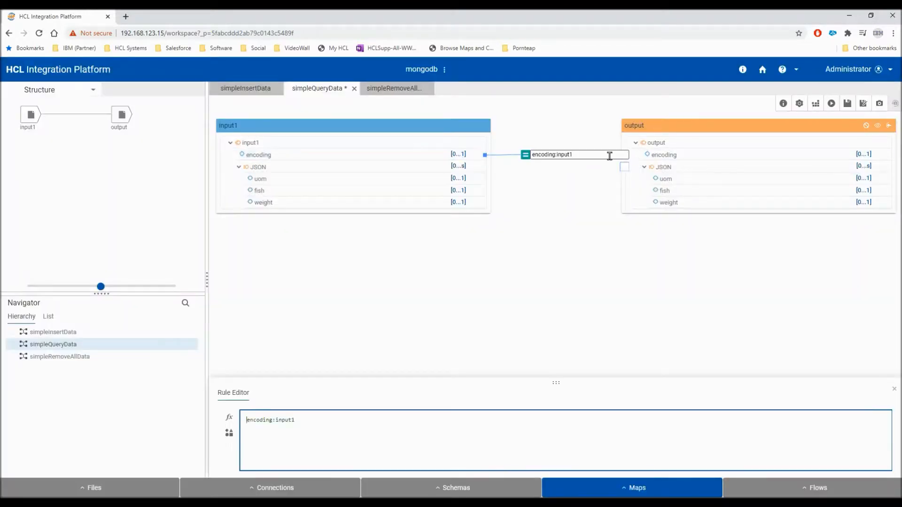
drag(262, 169, 669, 170)
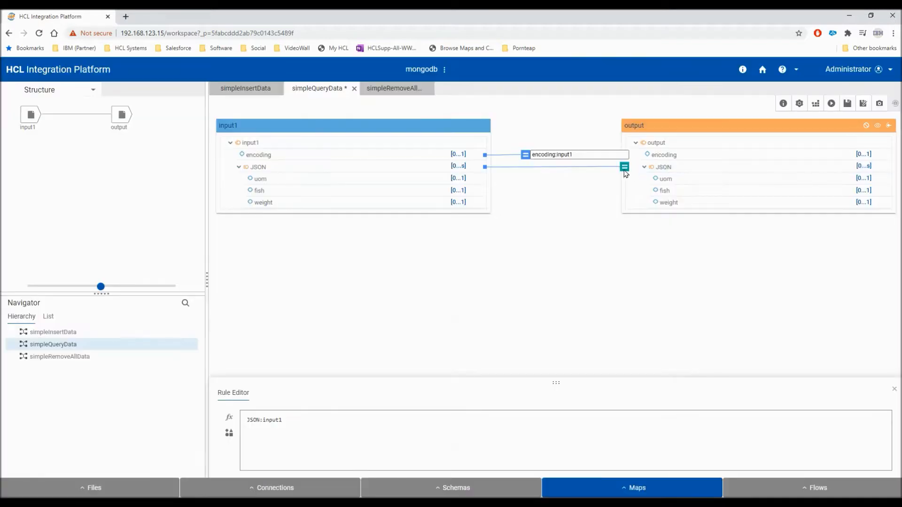
Change the output JSON rule to the functional map call F_EachDoc(JSON:input1)
click(583, 166)
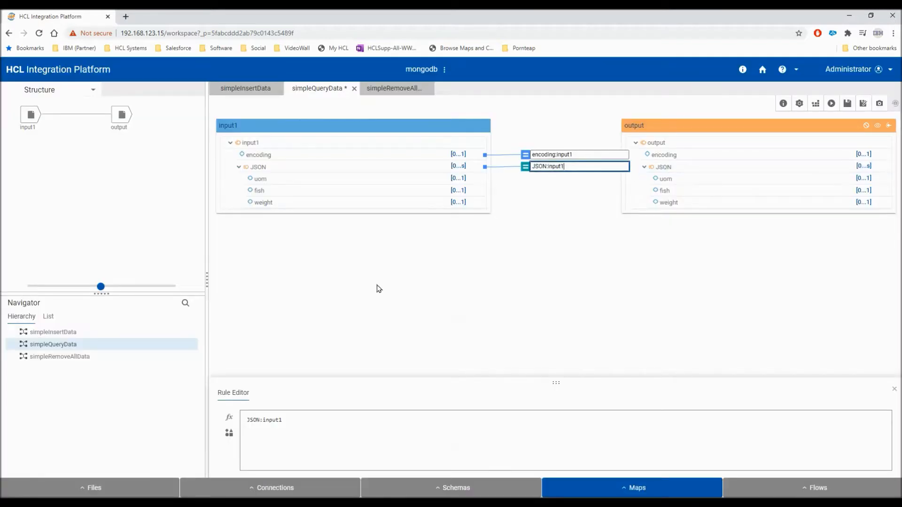
click(313, 420)
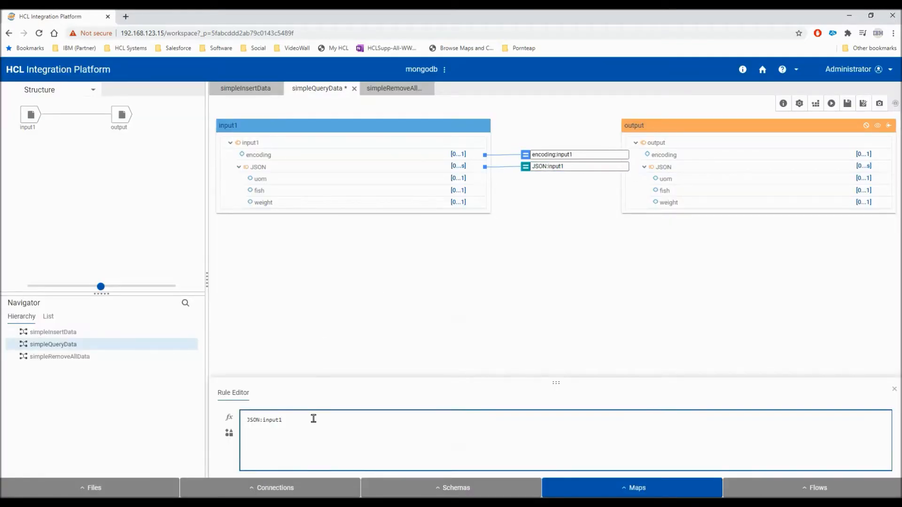
text(F_Each()
key(BackSpace)
text(Doc()
key(Return)
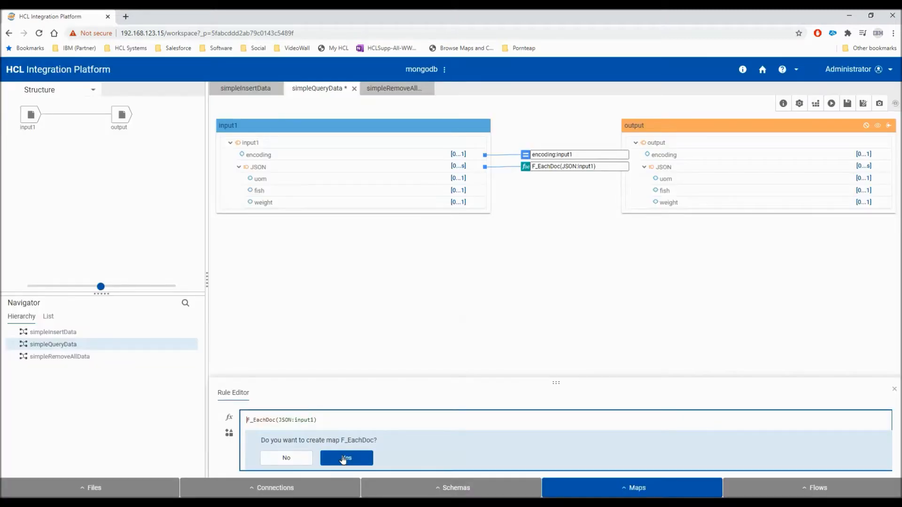
Create the functional map F_EachDoc and expand its JSON1 input and JSON output structures
click(353, 463)
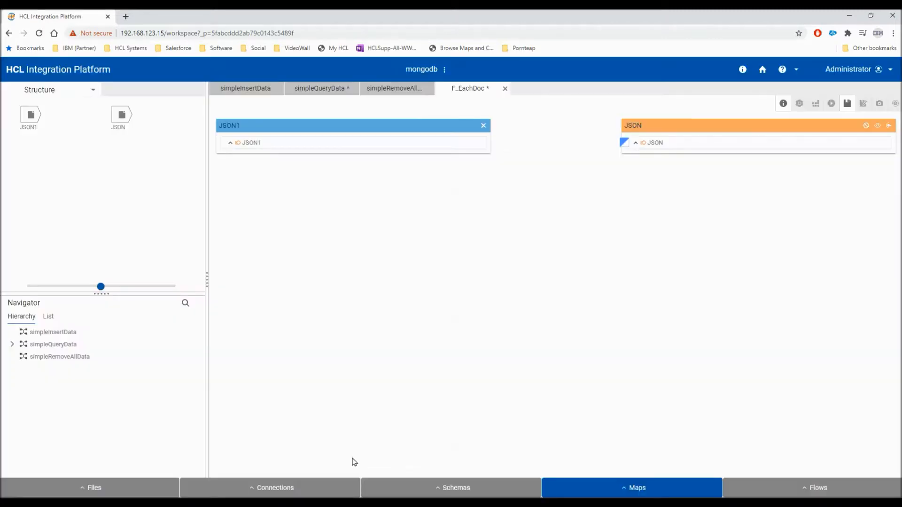
click(231, 144)
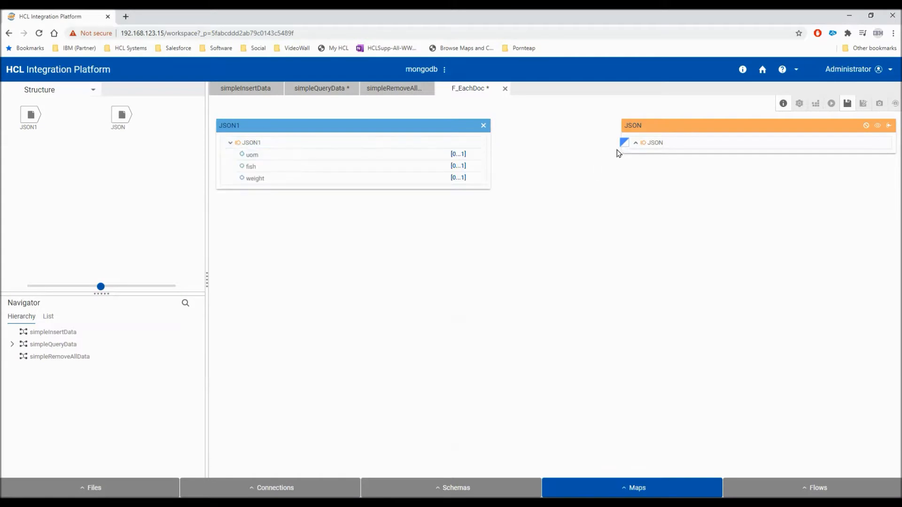
click(635, 142)
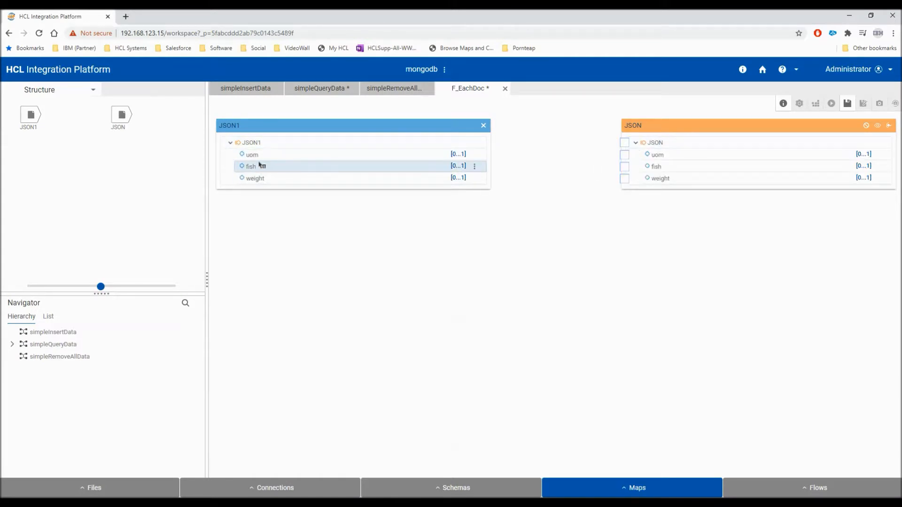
Map uom, fish and weight from JSON1 to the matching output JSON elements, then save and close F_EachDoc
drag(256, 155, 663, 162)
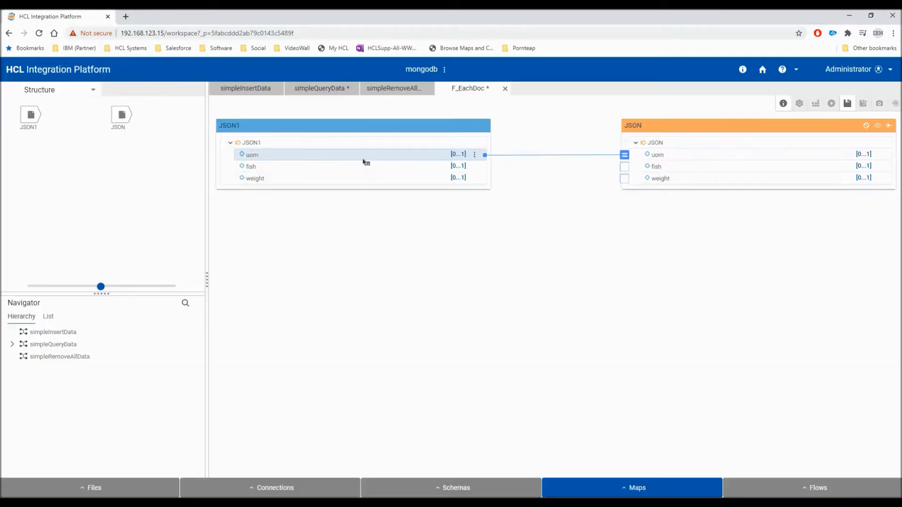
drag(253, 169, 660, 175)
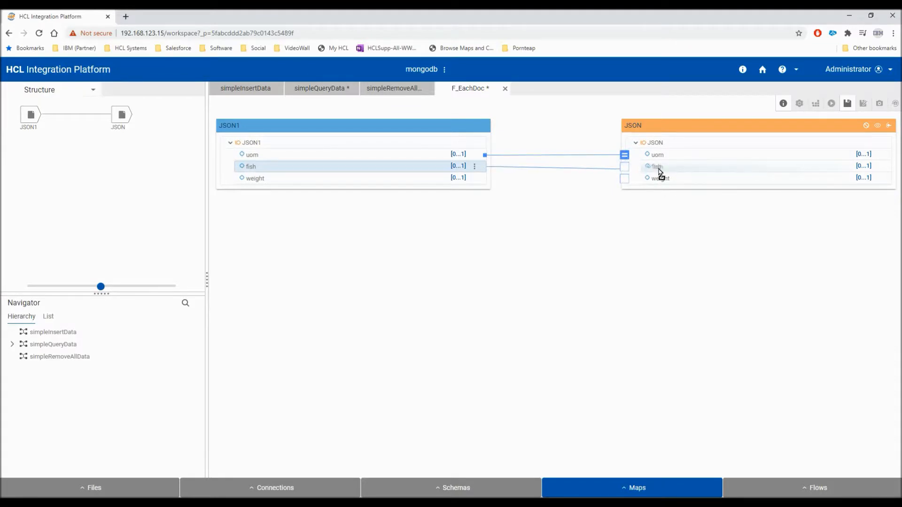
drag(250, 179, 658, 183)
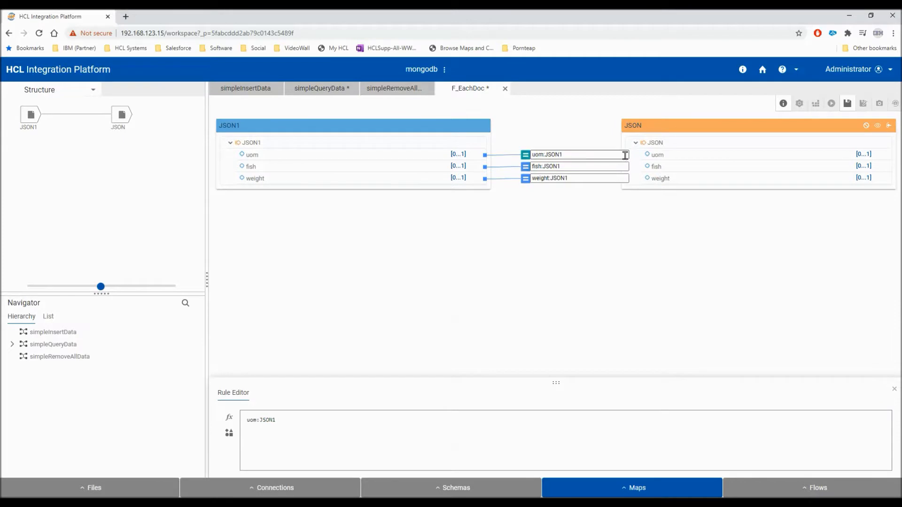
click(848, 104)
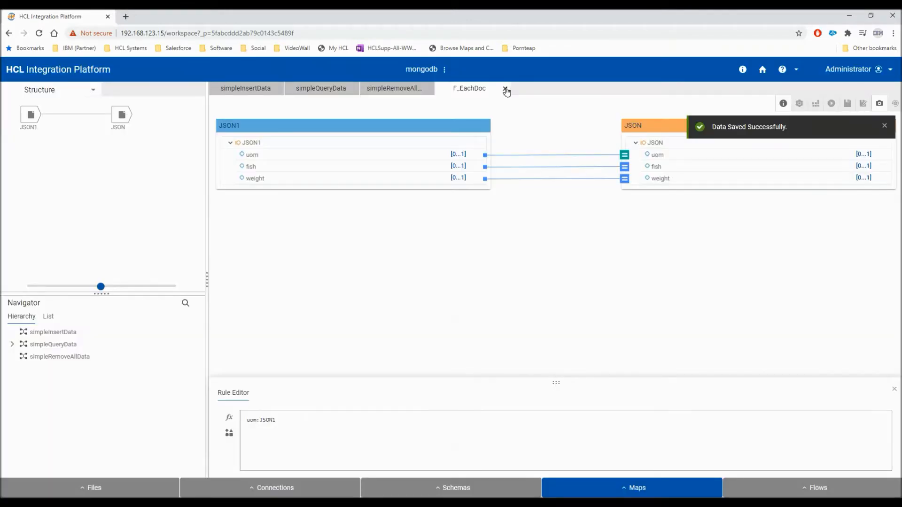
click(505, 88)
Return to the simpleQueryData map, build it and run it
click(328, 90)
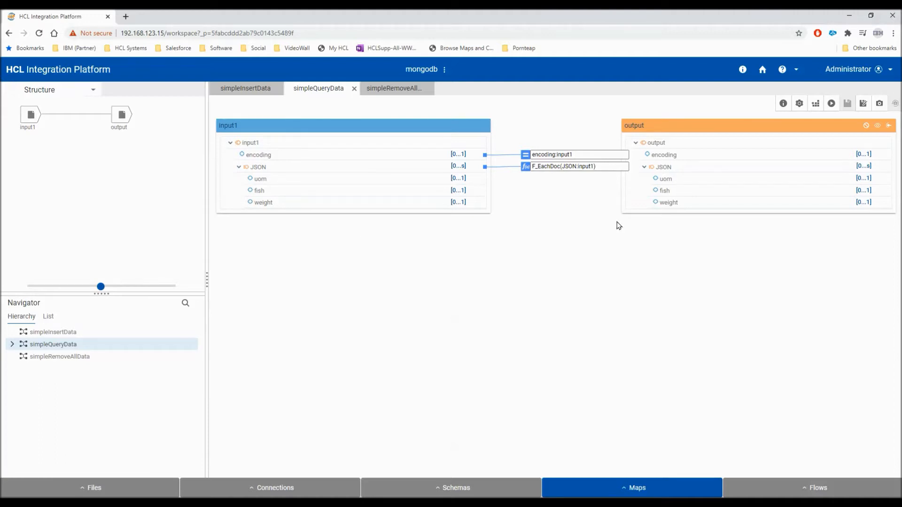
click(816, 104)
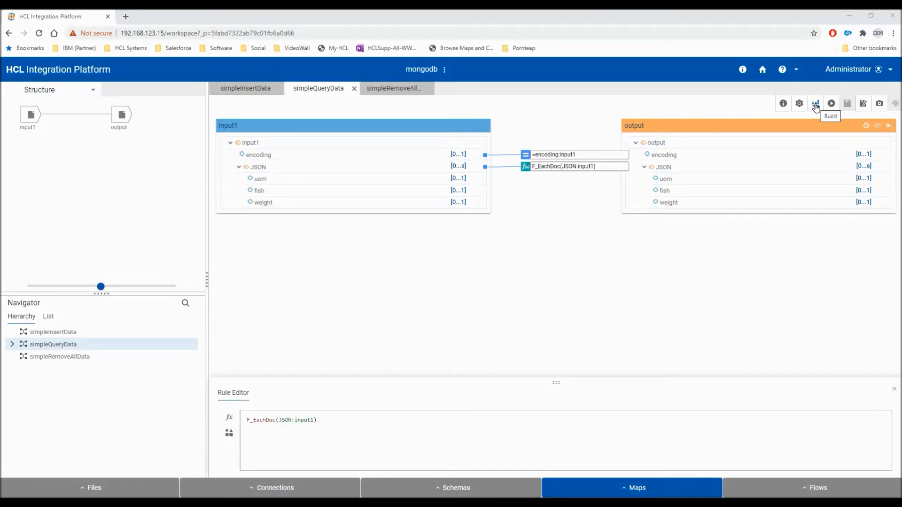
click(816, 108)
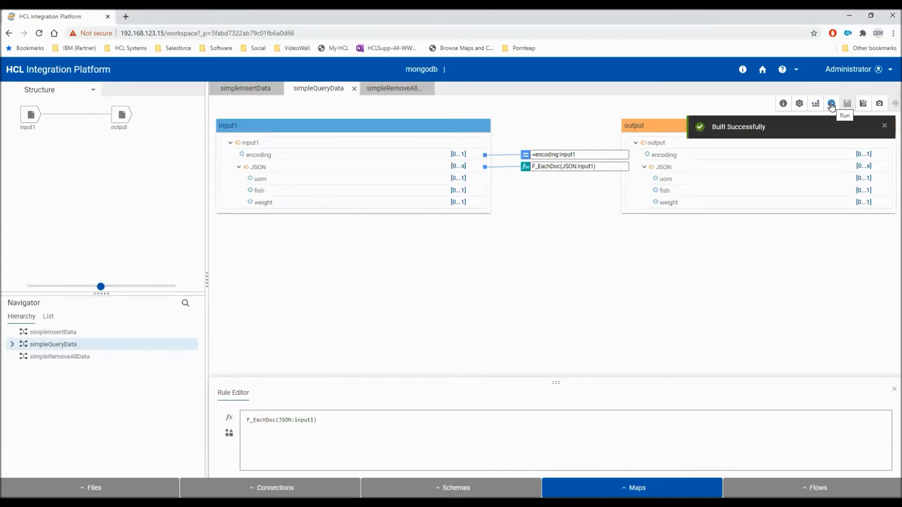
click(831, 104)
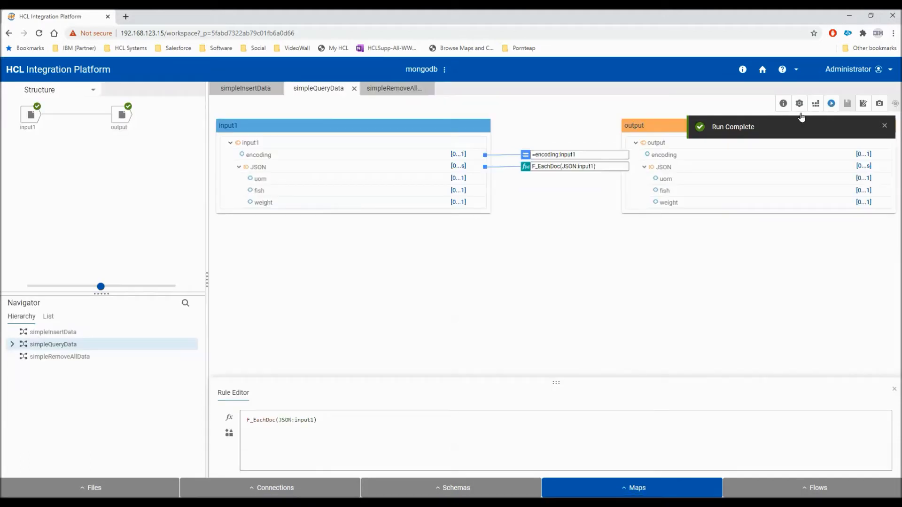
View the data produced by the output of the simpleQueryData run and close the data window
right_click(123, 116)
click(147, 206)
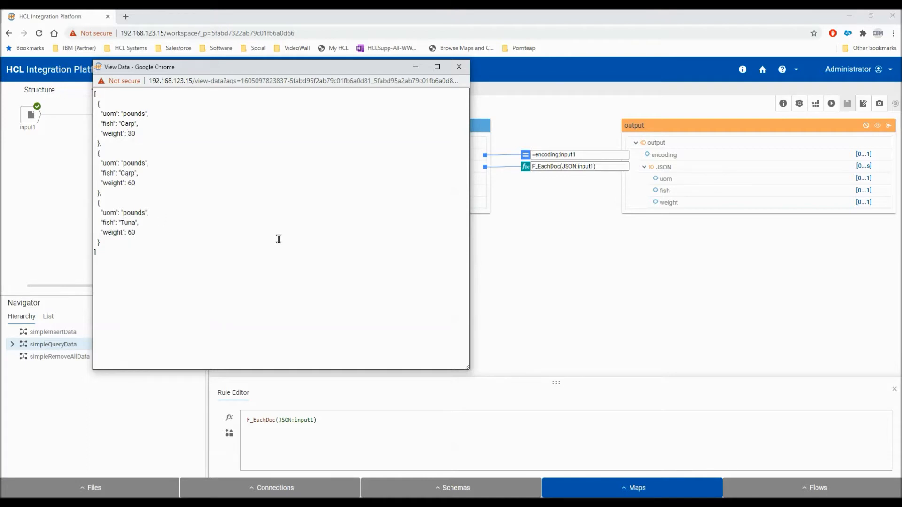
click(459, 66)
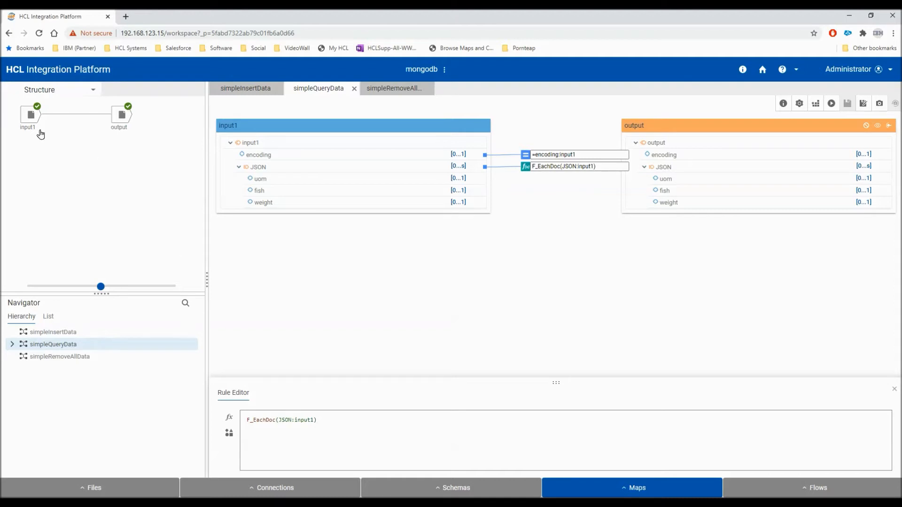
Review input1's action properties, including the Single Document Format option, and leave the source settings without changes
right_click(26, 118)
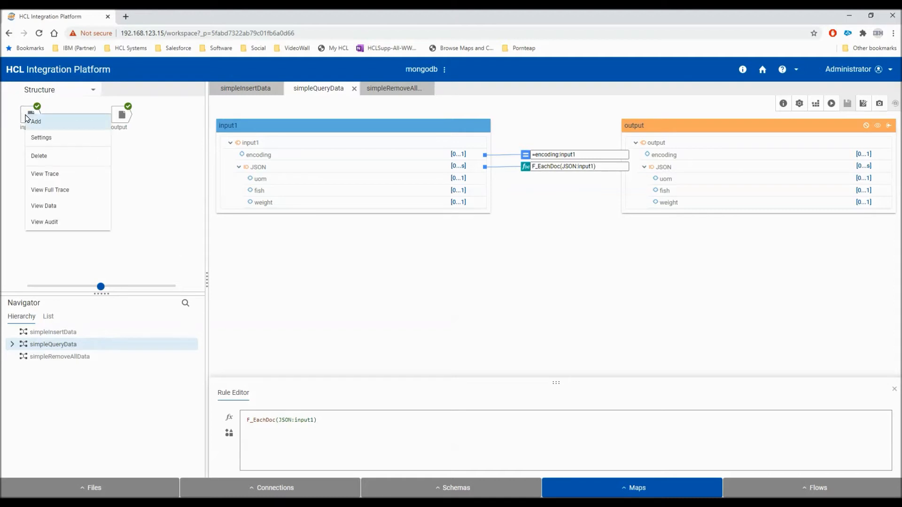
click(47, 137)
click(45, 356)
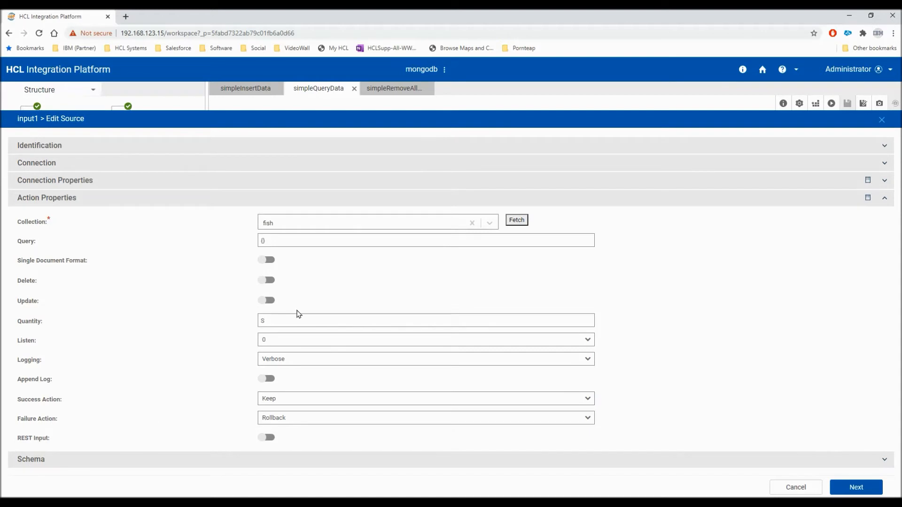
mouse_move(286, 260)
click(784, 487)
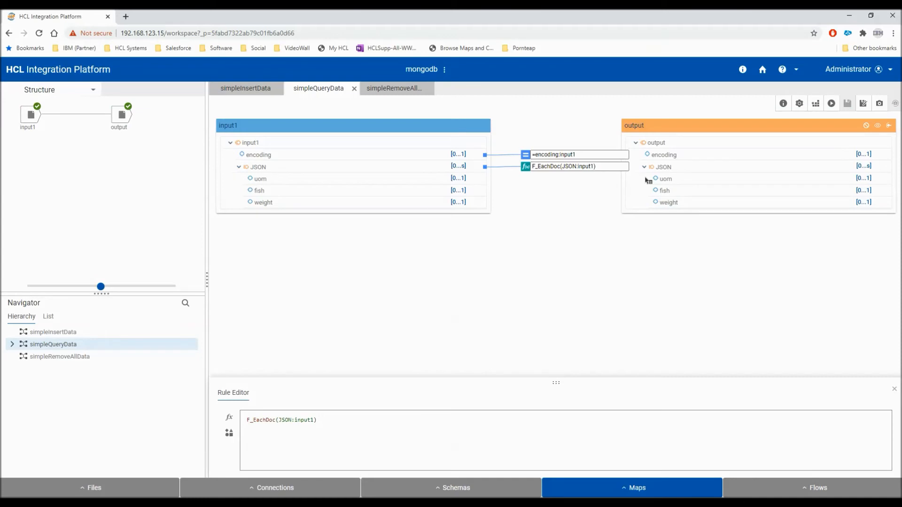